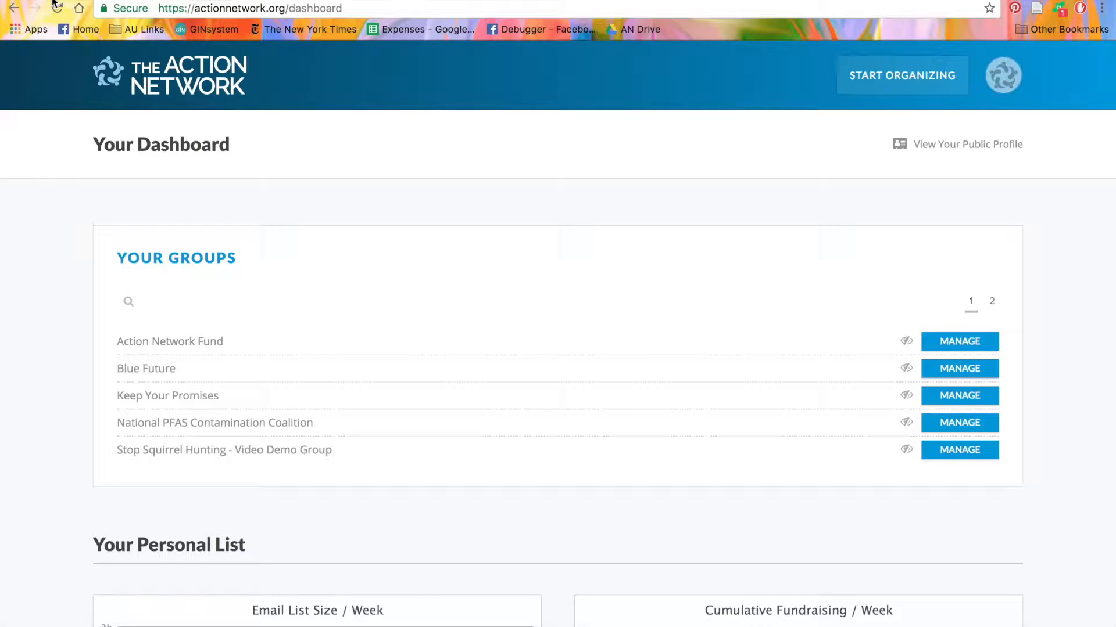
- Open Questions & Custom Fields for the "Video Tutorial - Alliance for Ice Cream" list and look over its existing entries
click(892, 87)
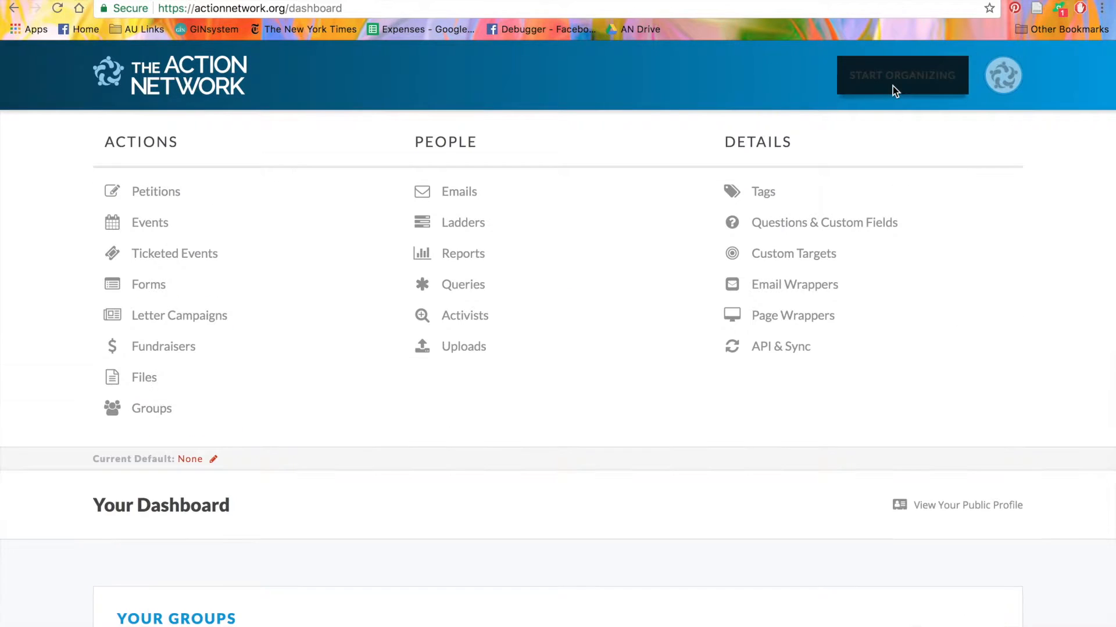
click(870, 225)
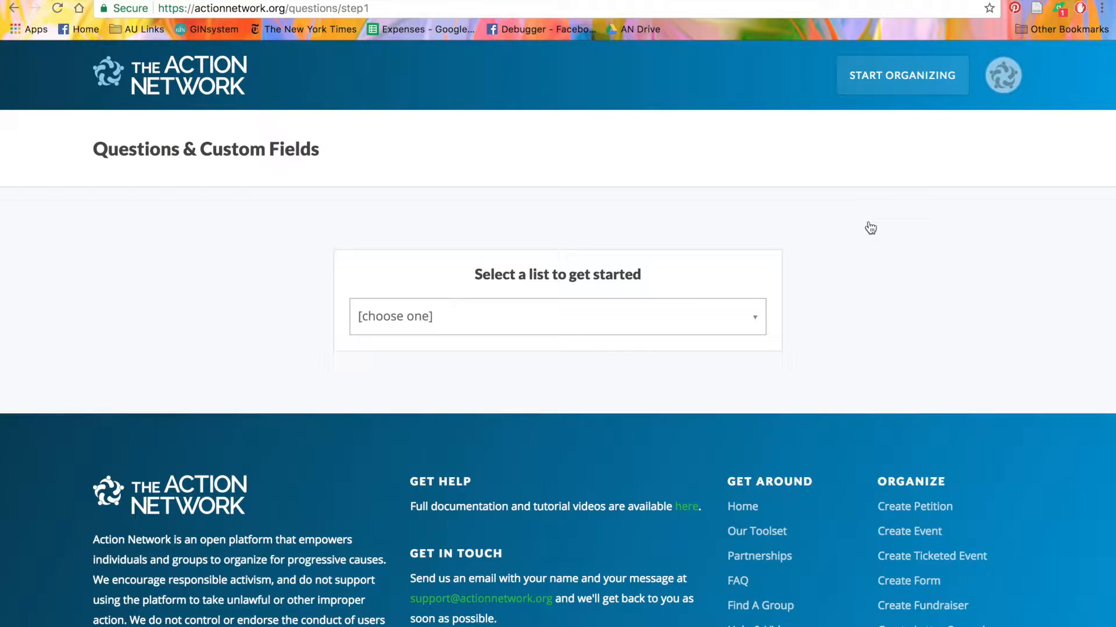
click(727, 335)
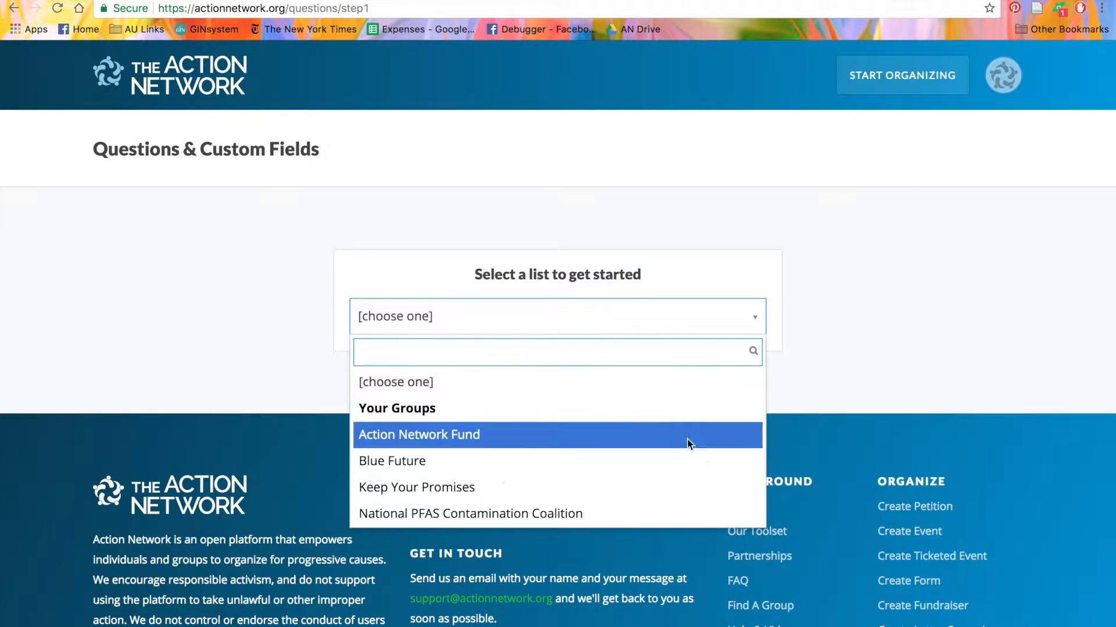
scroll(687, 442, down, 3)
click(668, 459)
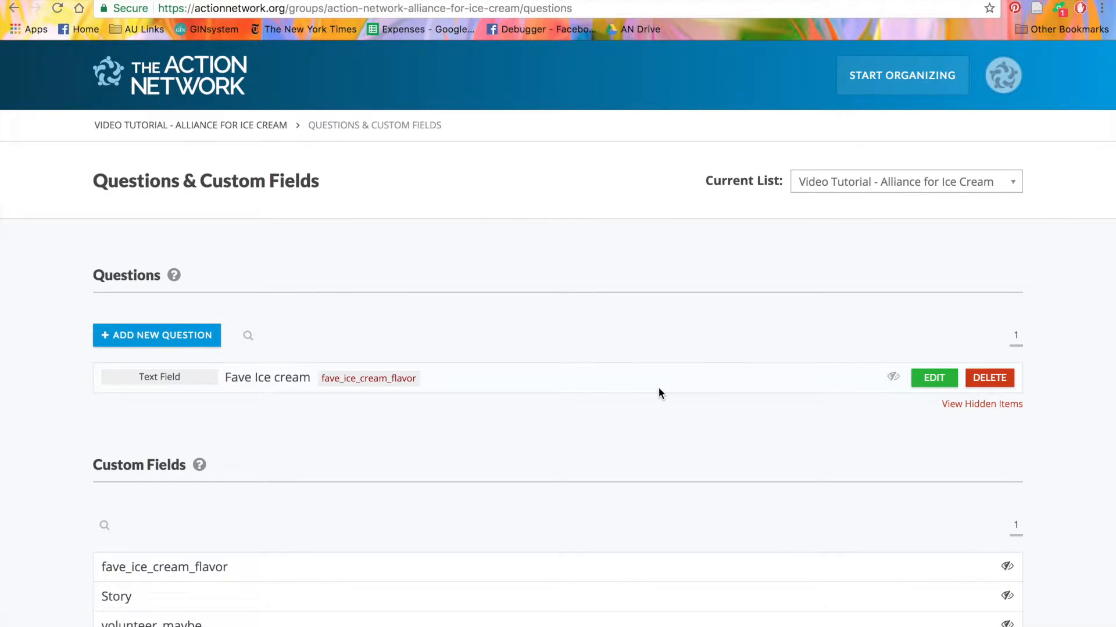
scroll(658, 390, down, 3)
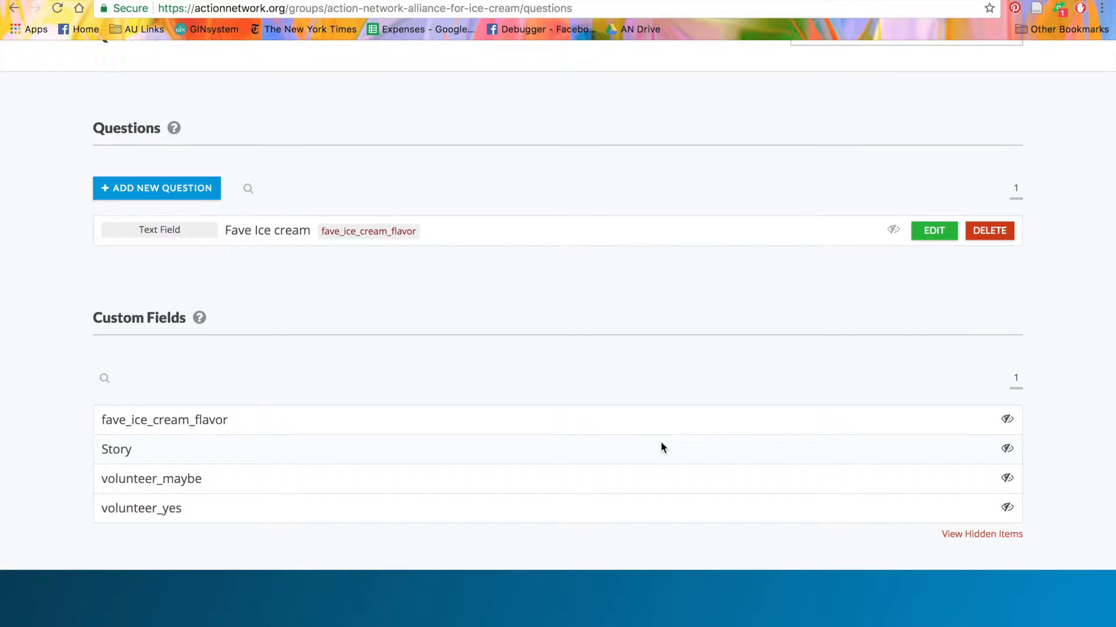
scroll(661, 442, up, 3)
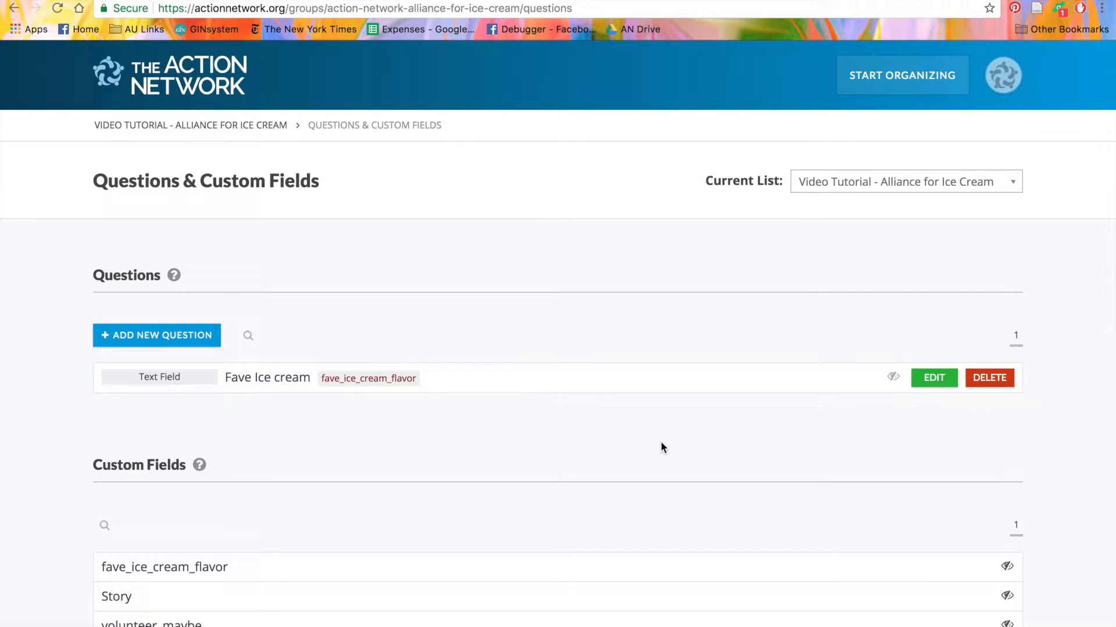
- Start a new Text Field question with the administrative title "Phone Number" and the name "phone_number"
click(192, 348)
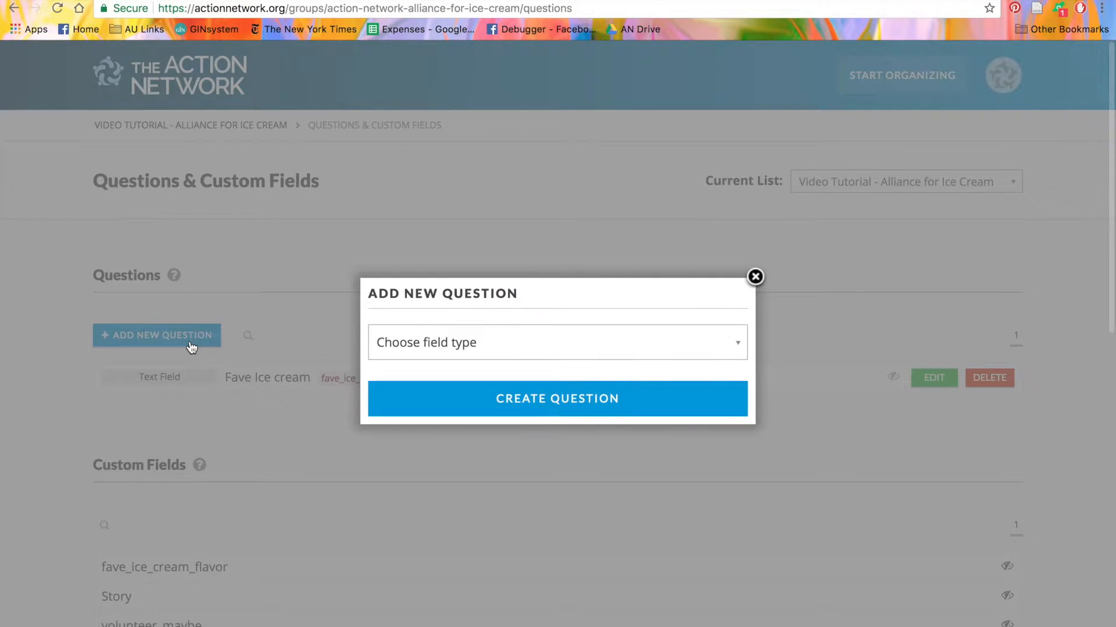
click(505, 347)
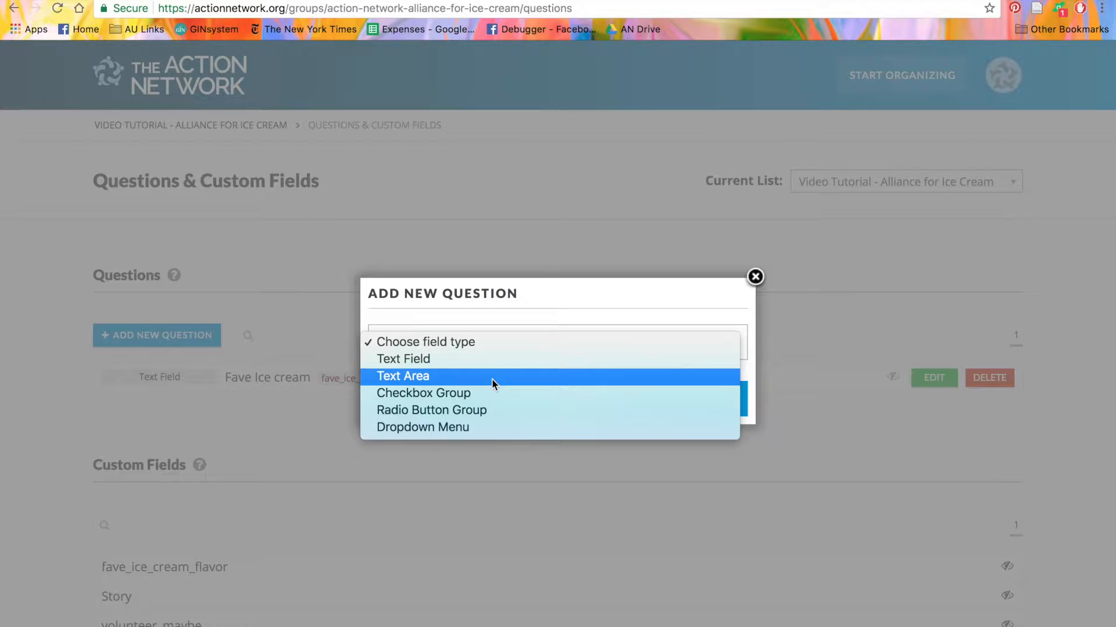
click(487, 360)
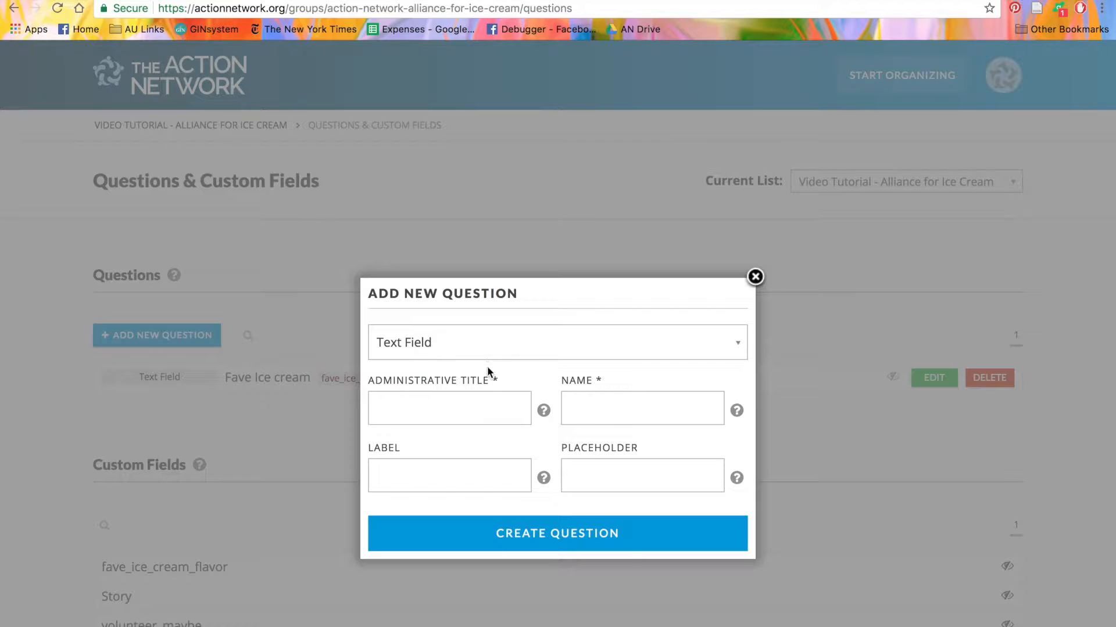
click(483, 410)
text(Phone Number)
key(Tab)
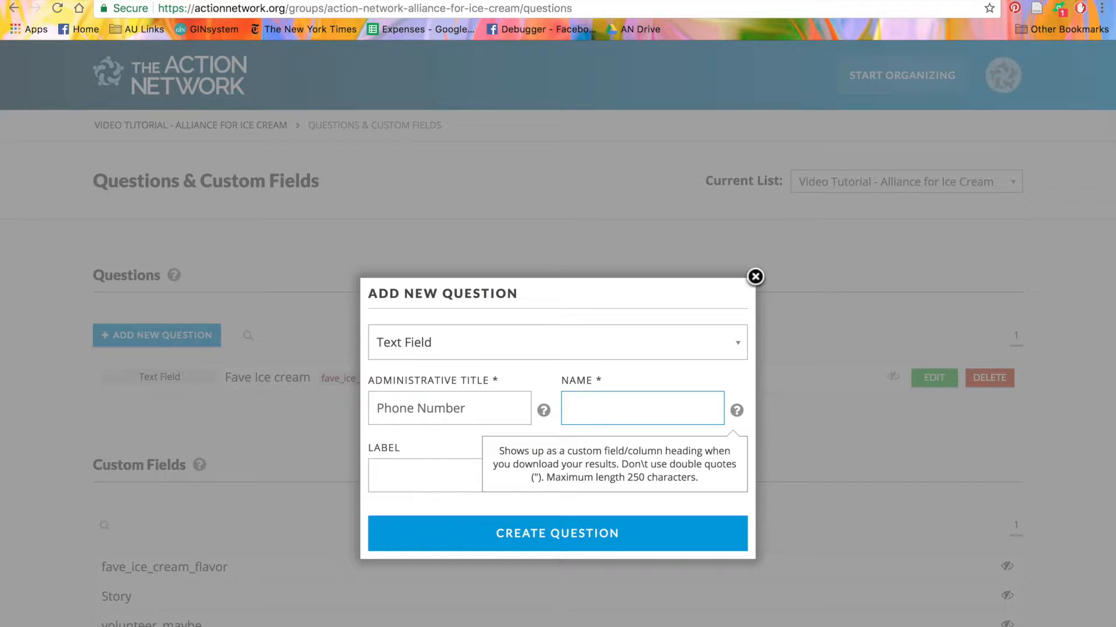
text(phone_number)
- Give the question the label "Phone Number" and a sample phone number as placeholder, and create it
click(659, 474)
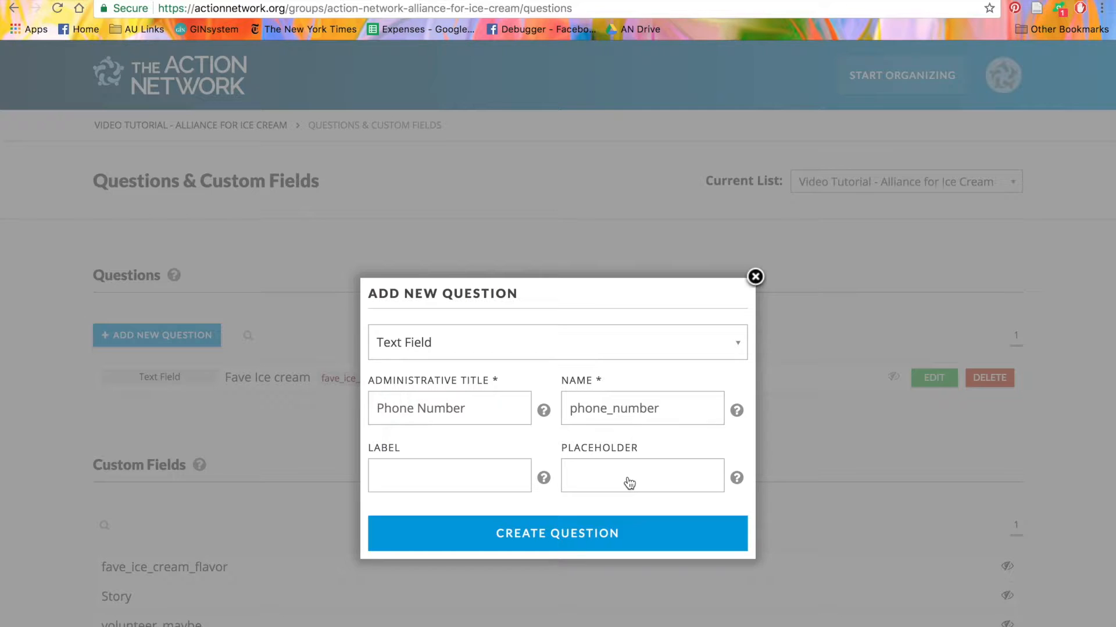
click(488, 482)
text(Phonen)
key(BackSpace)
text(Nu)
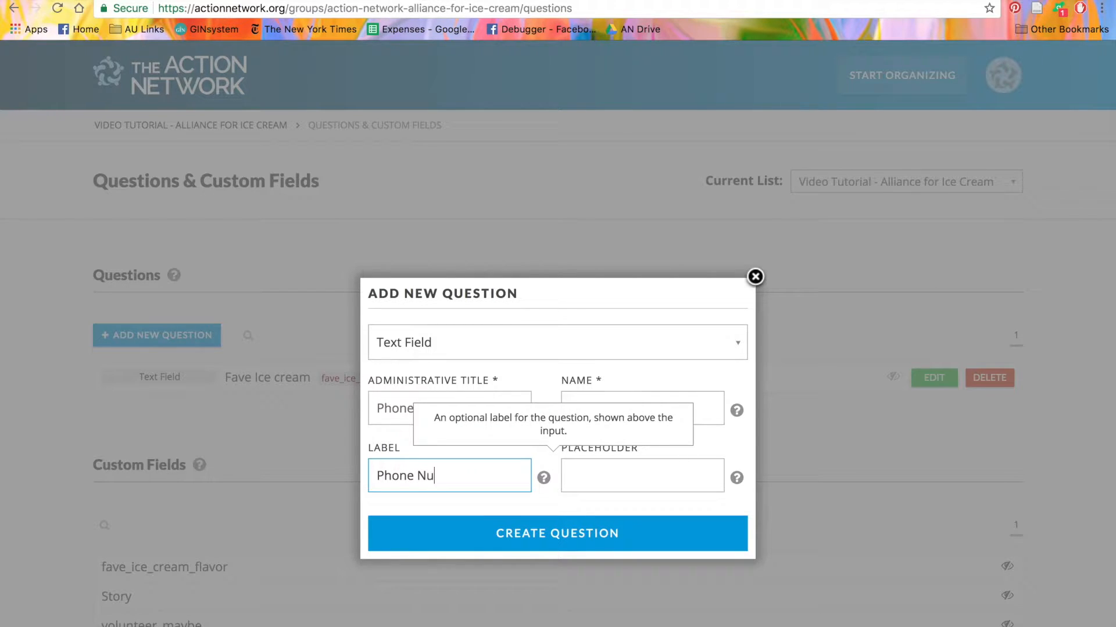
text(mber)
key(Tab)
text(0)
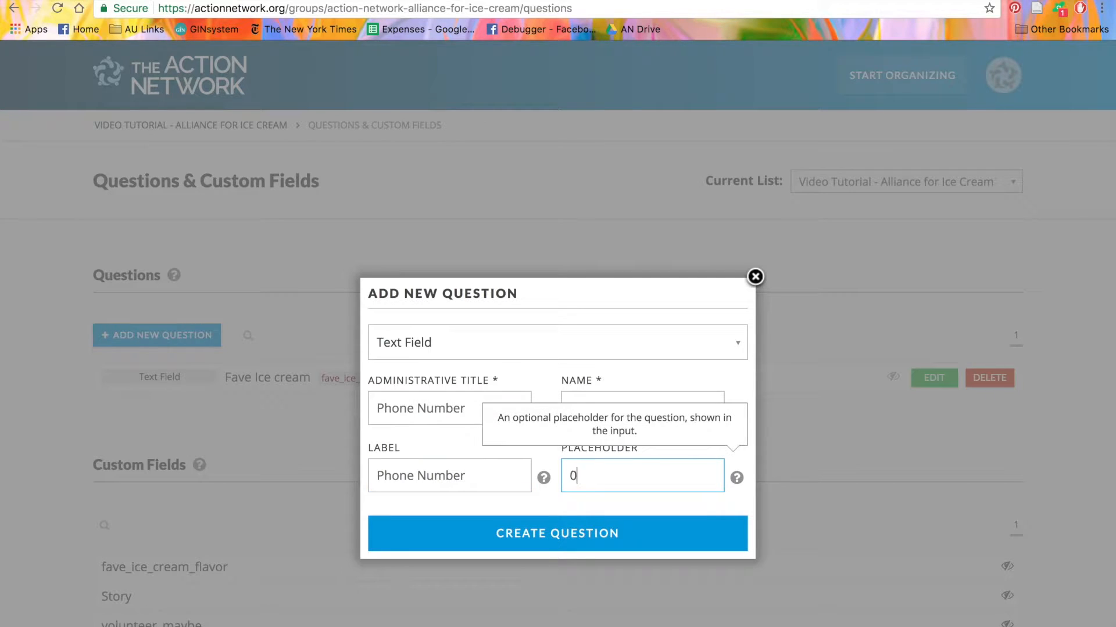
text(12-3)
text(45-6789)
click(473, 543)
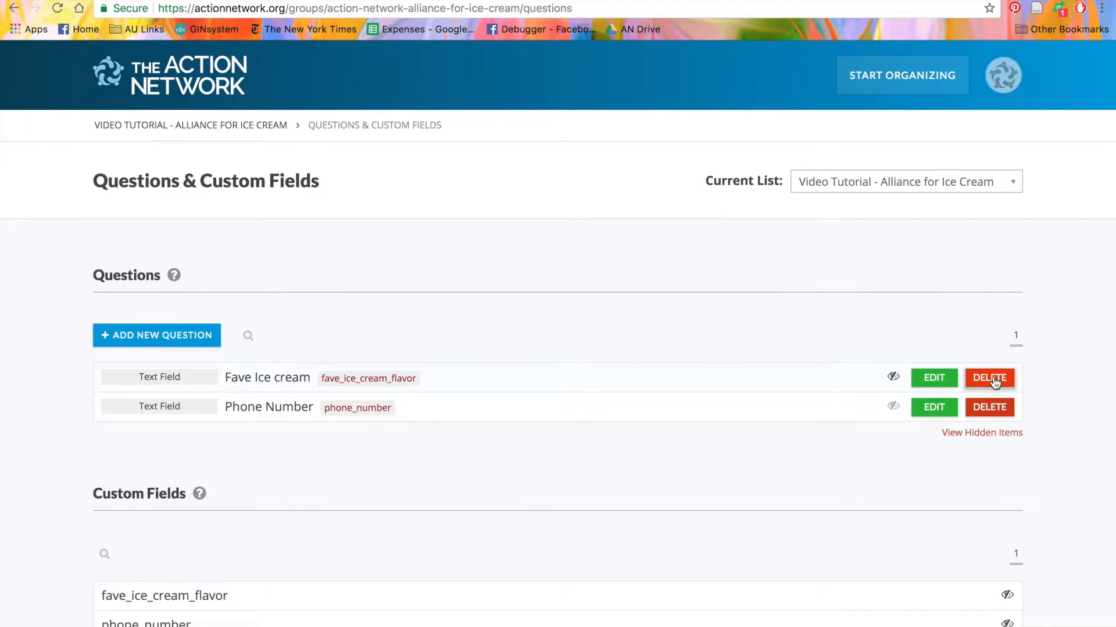
- Start a new Checkbox Group question titled "Favorite Ice Cream" with the label "What are your favorite ice cream flavors?"
scroll(995, 382, down, 5)
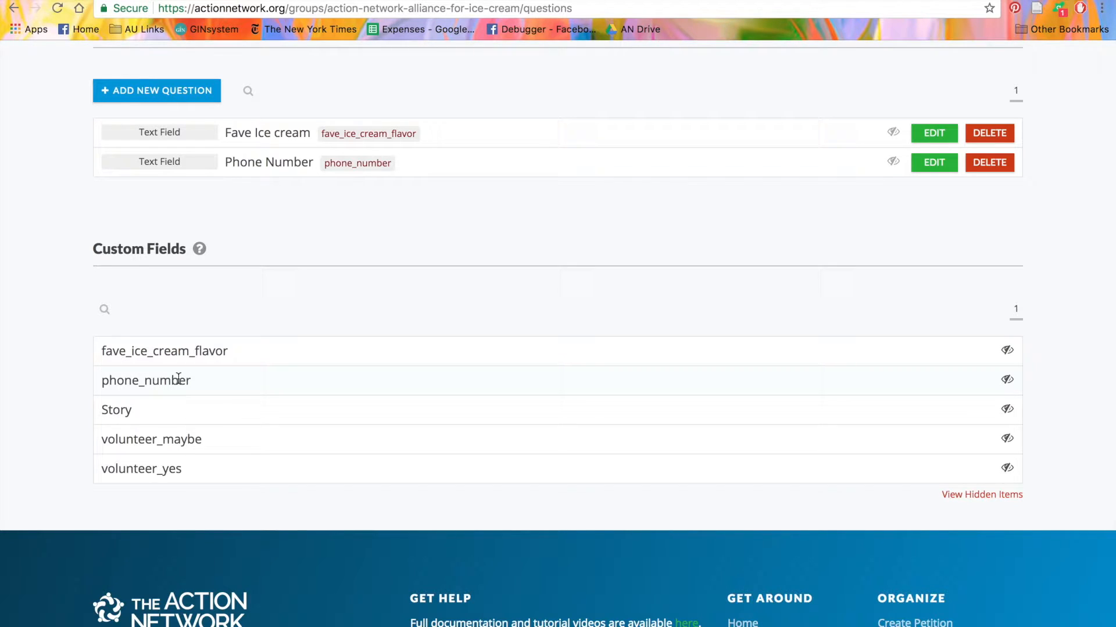
scroll(179, 379, up, 5)
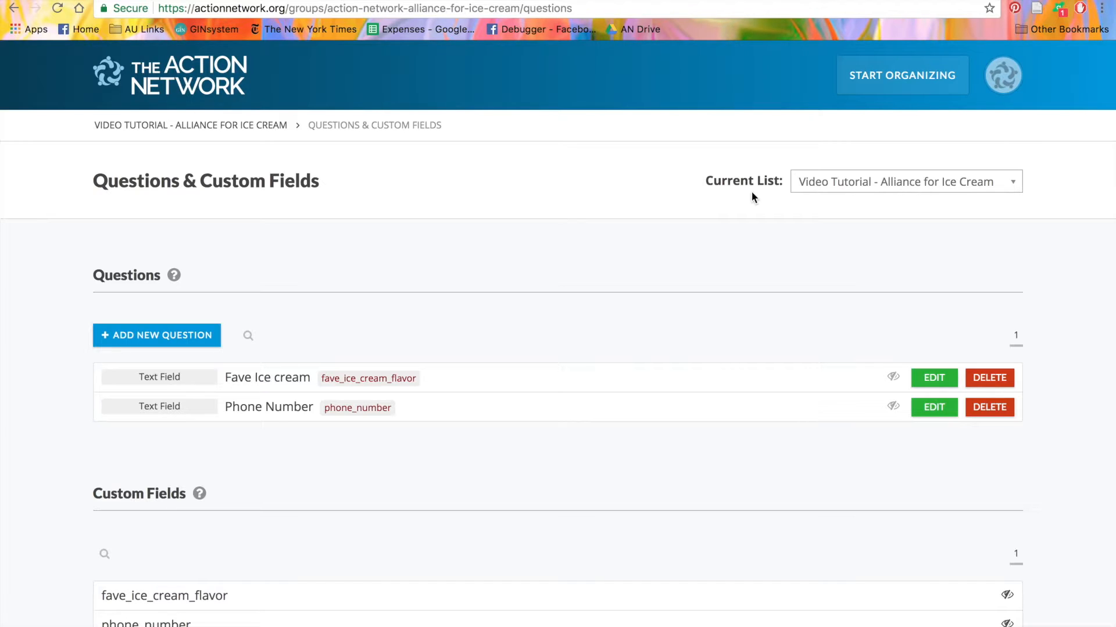
click(182, 340)
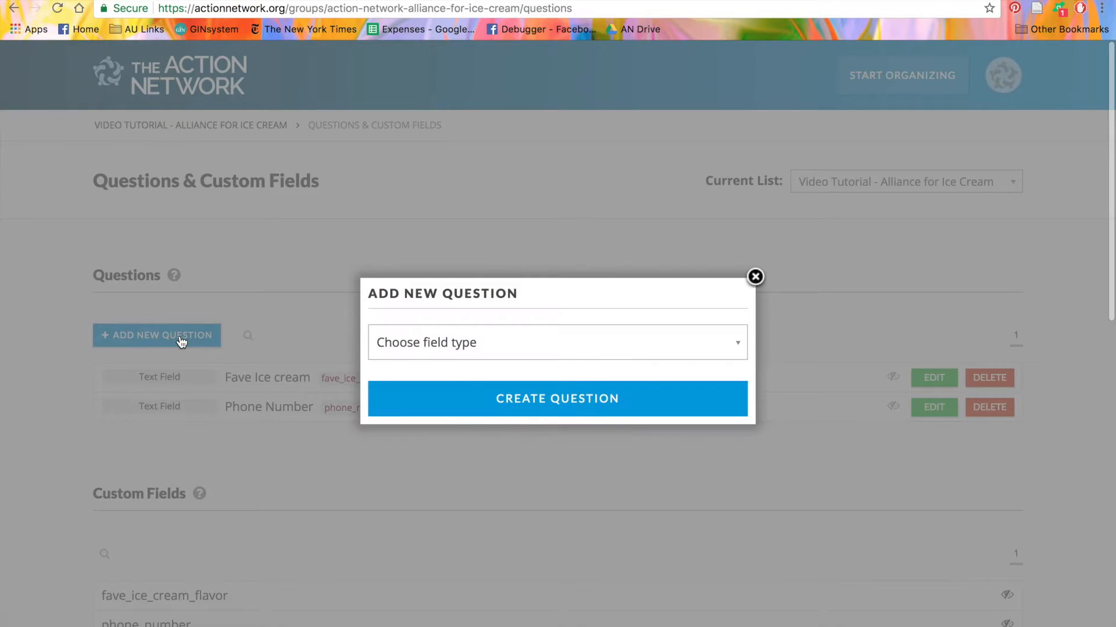
click(430, 348)
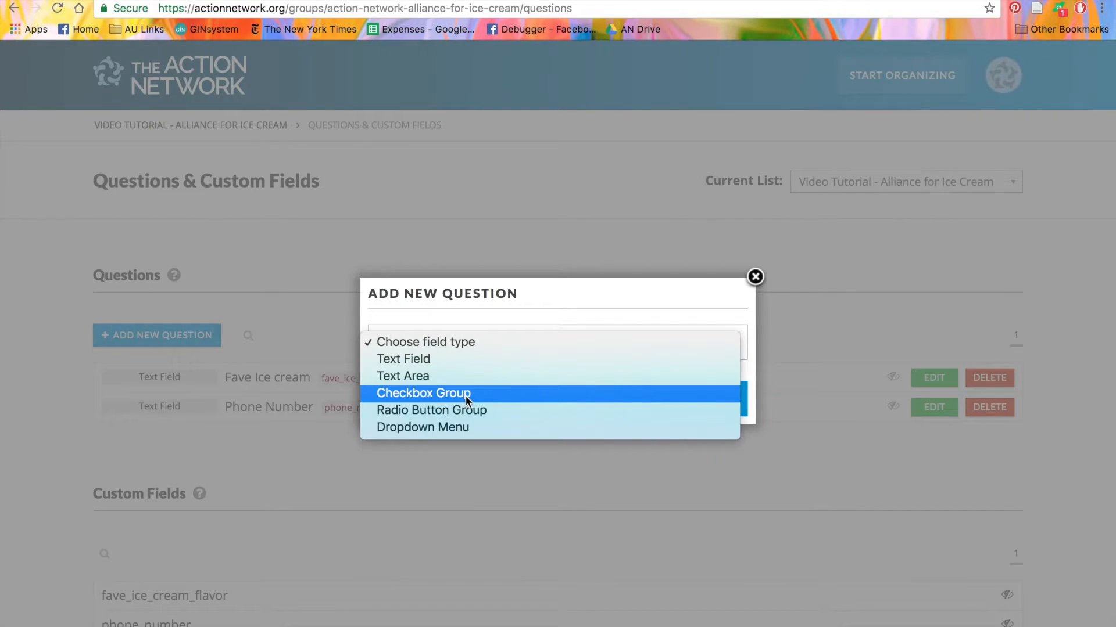
click(464, 395)
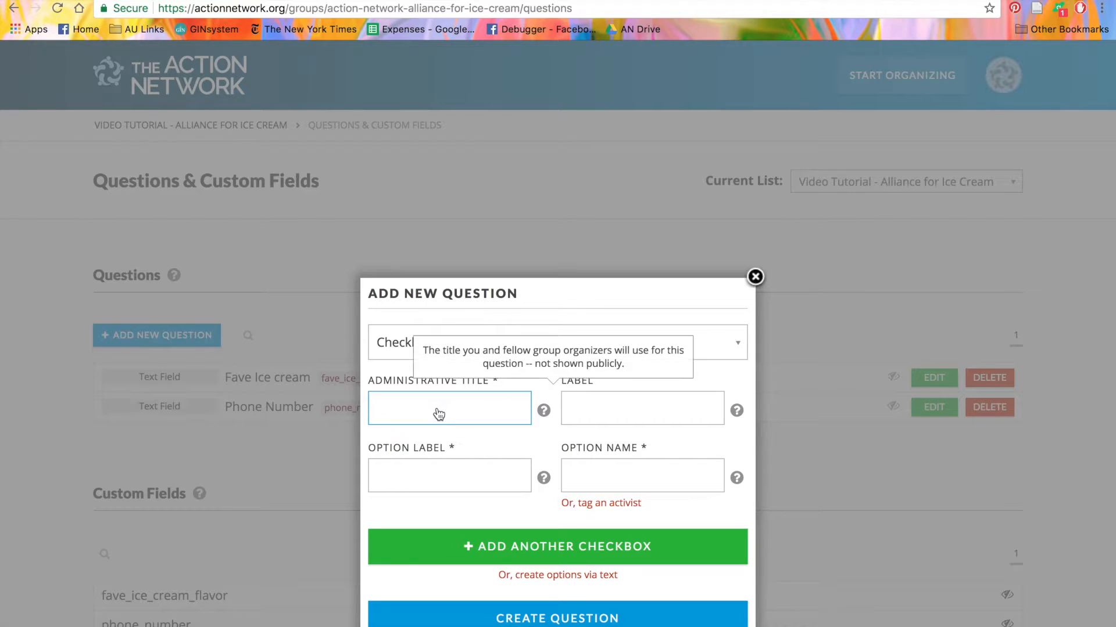
text(Favorite Ice Cream)
key(Tab)
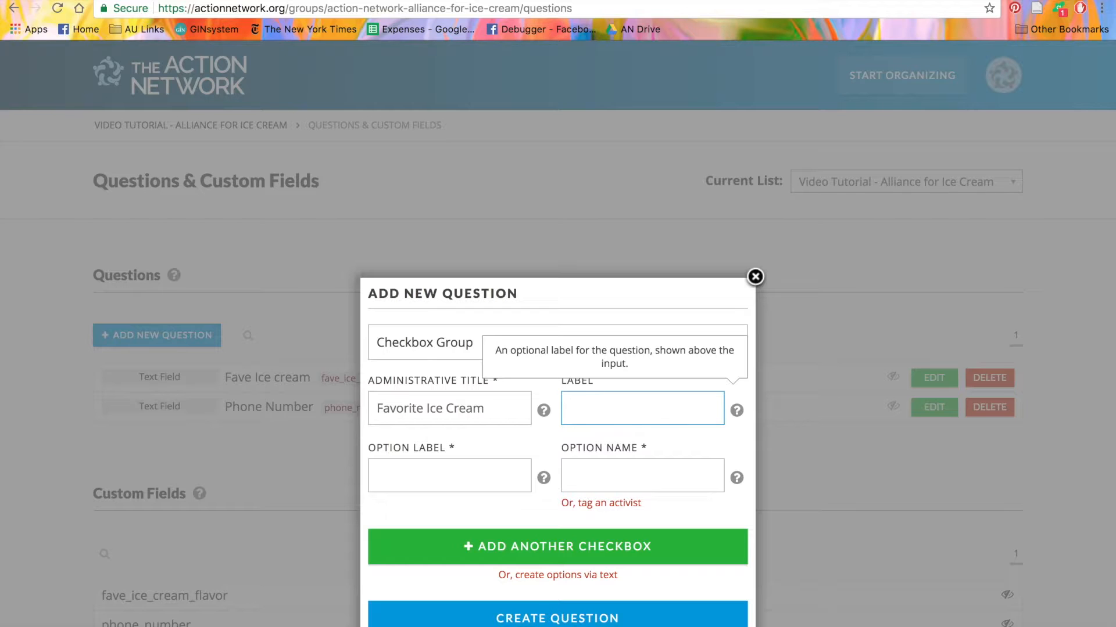
text(What are your favorite )
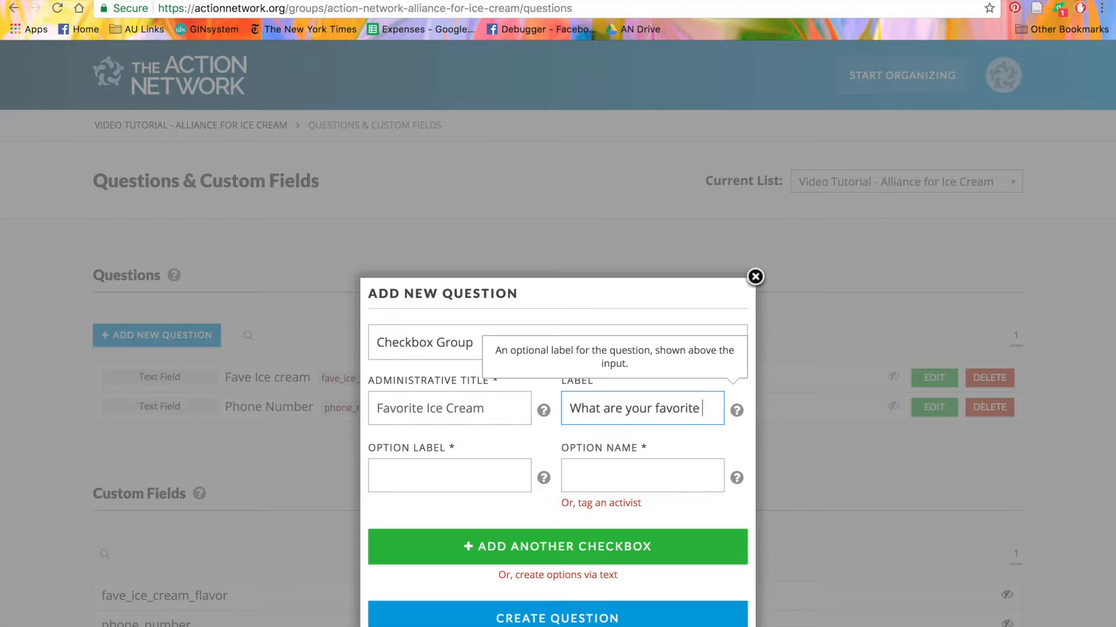
text(ice cream flavors?)
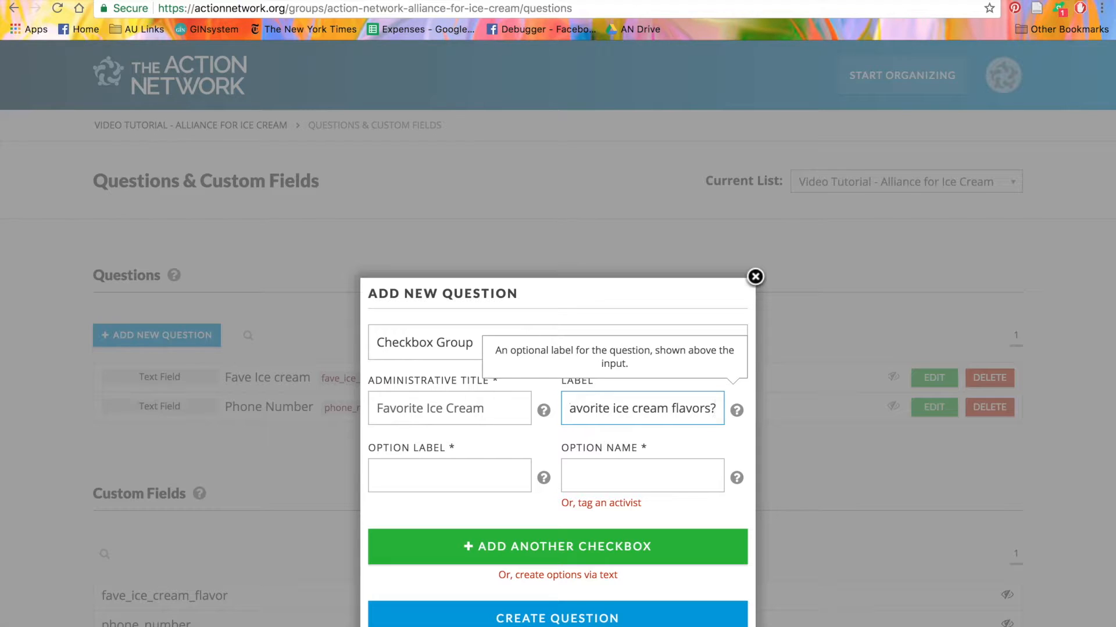
- Fill in the first checkbox option with the label "Vanilla" and the name "flavor_vanilla"
click(397, 477)
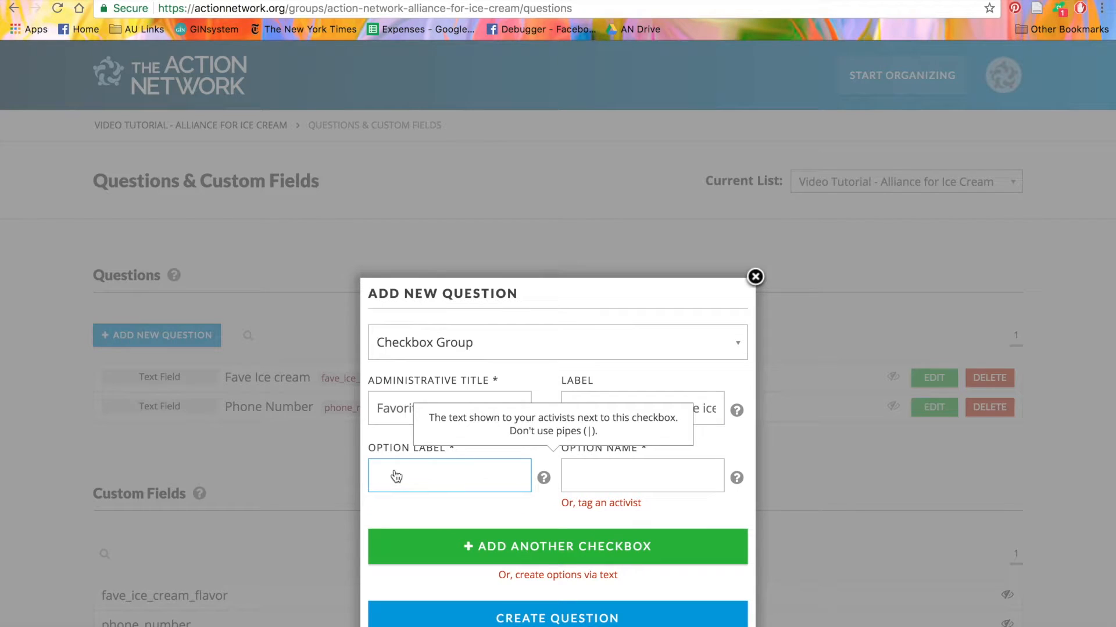
text(Vanilla)
key(Tab)
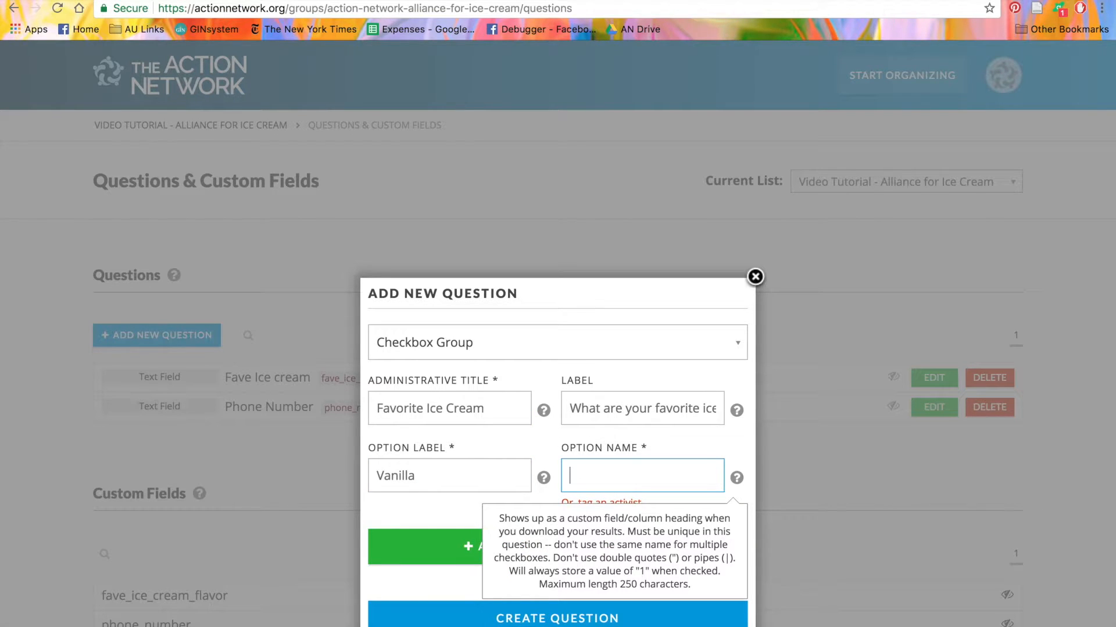
text(flavor_vanilla)
- Add a second checkbox option with the label "Chocolate" and the name "flavor_chocolate"
click(430, 547)
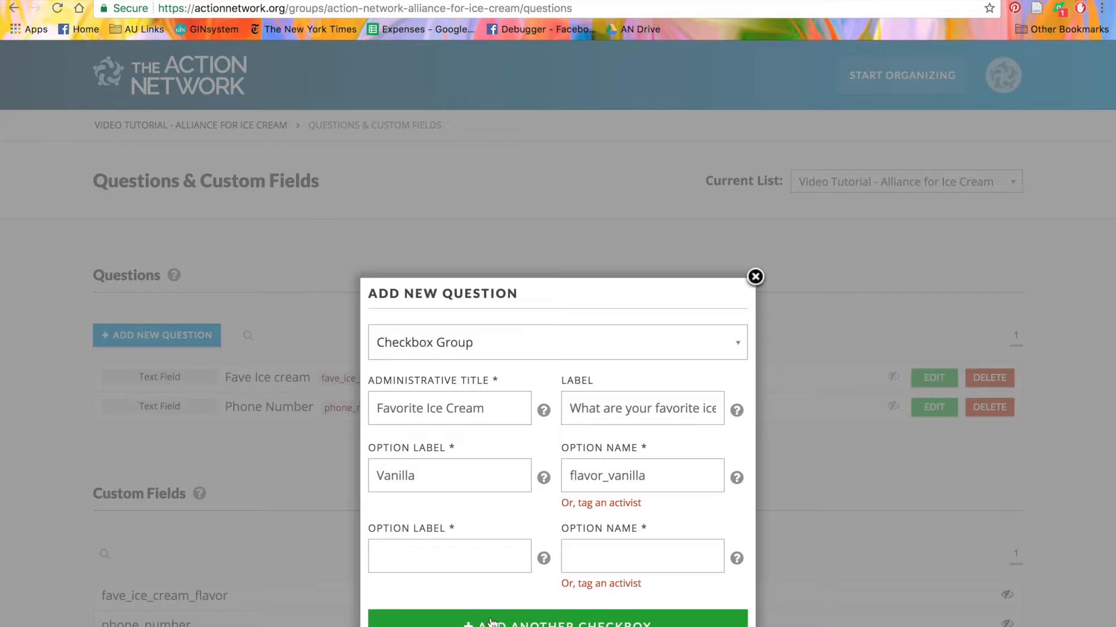
click(448, 562)
text(Chocolate)
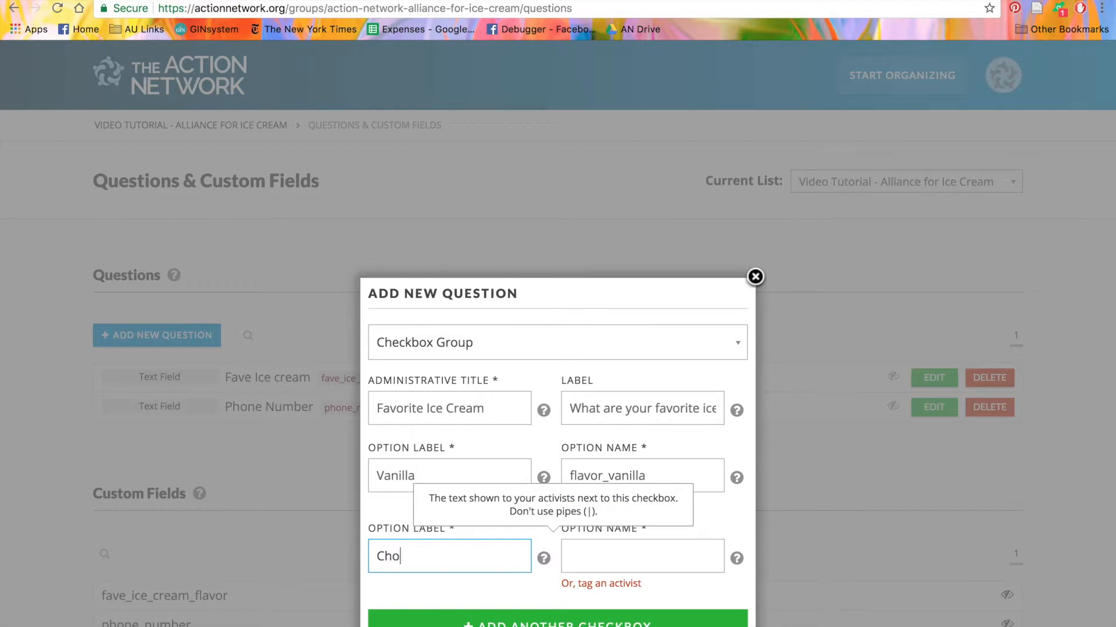
key(Tab)
text(fl)
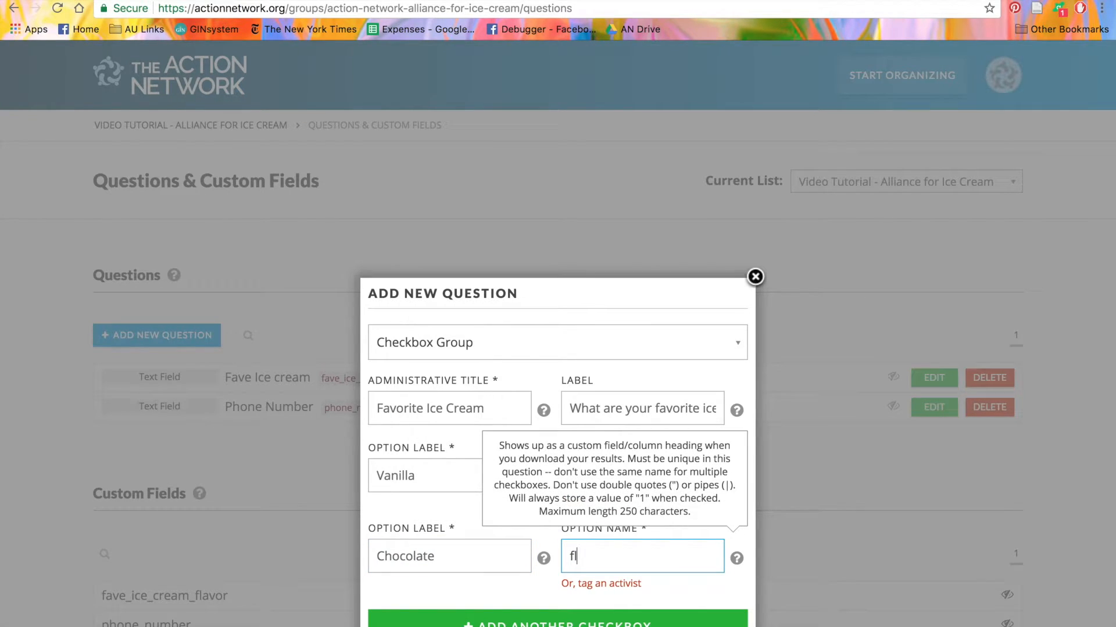
text(avor_chocolate)
- Add a third checkbox option labelled "Strawberry" with the name "flavor_strawberry", and create the question
click(509, 617)
click(450, 624)
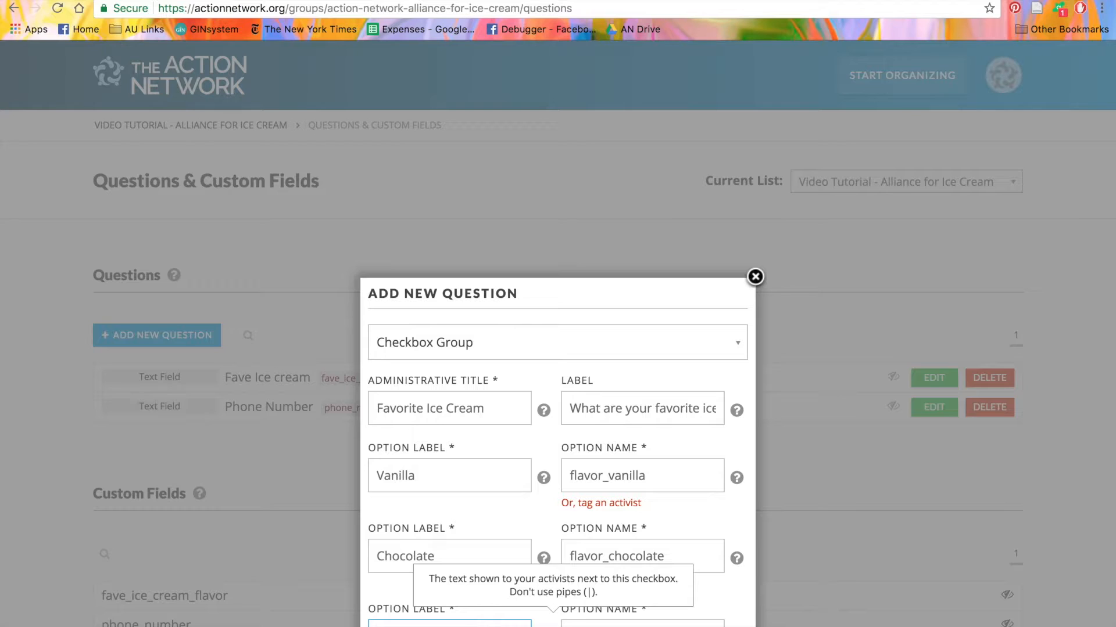
key(Tab)
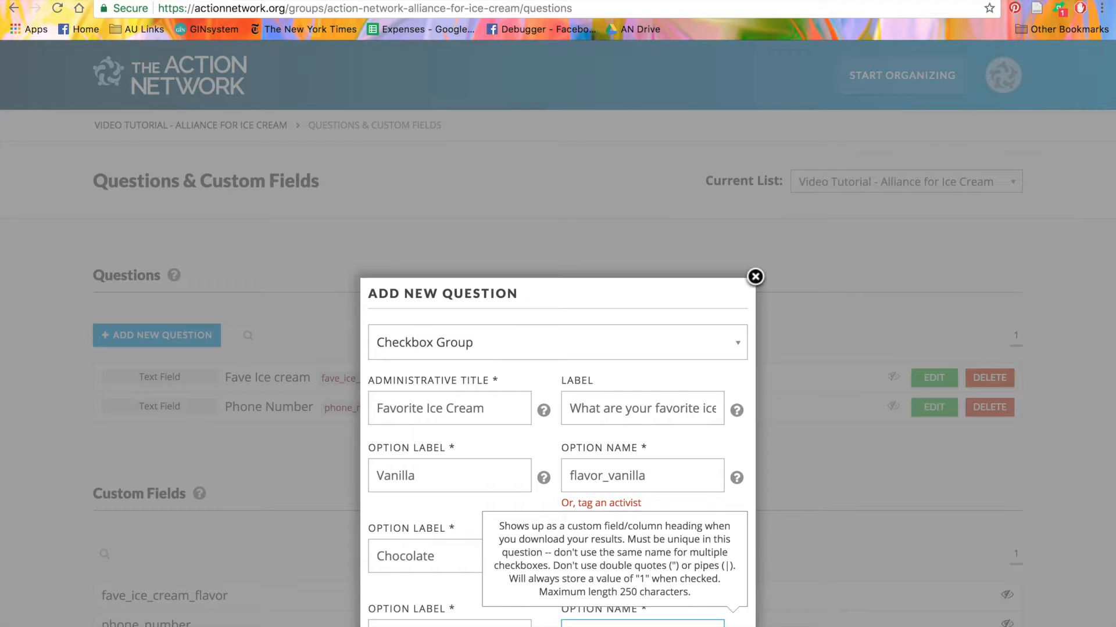
scroll(499, 581, down, 4)
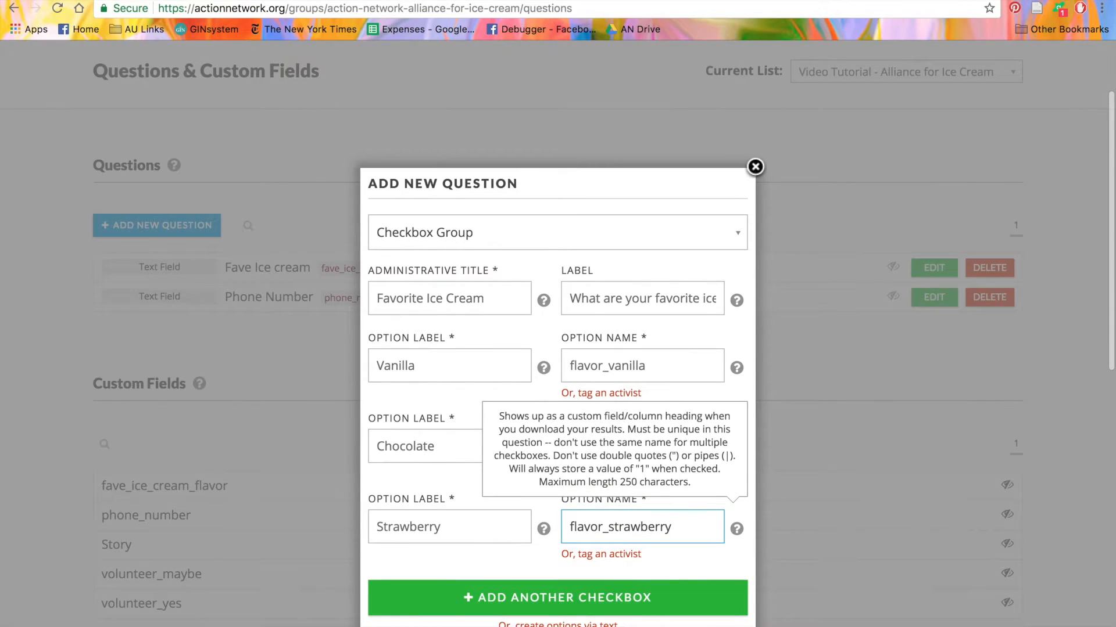
scroll(498, 610, down, 4)
click(521, 574)
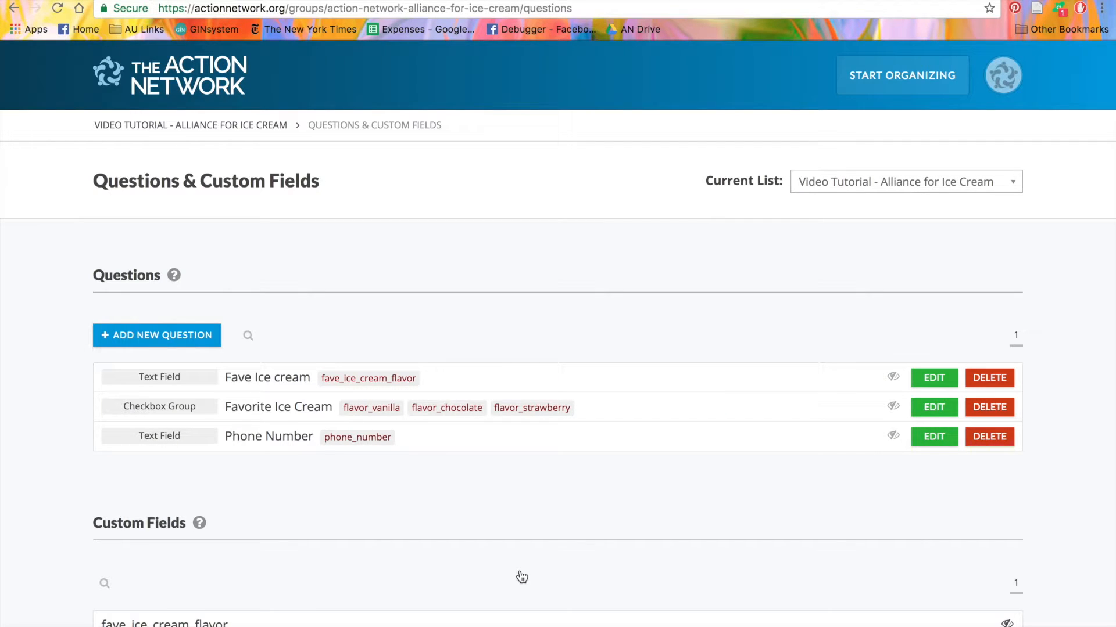
- Start a new Radio Button Group question that tags activists instead of storing data in a custom field
scroll(521, 577, down, 1)
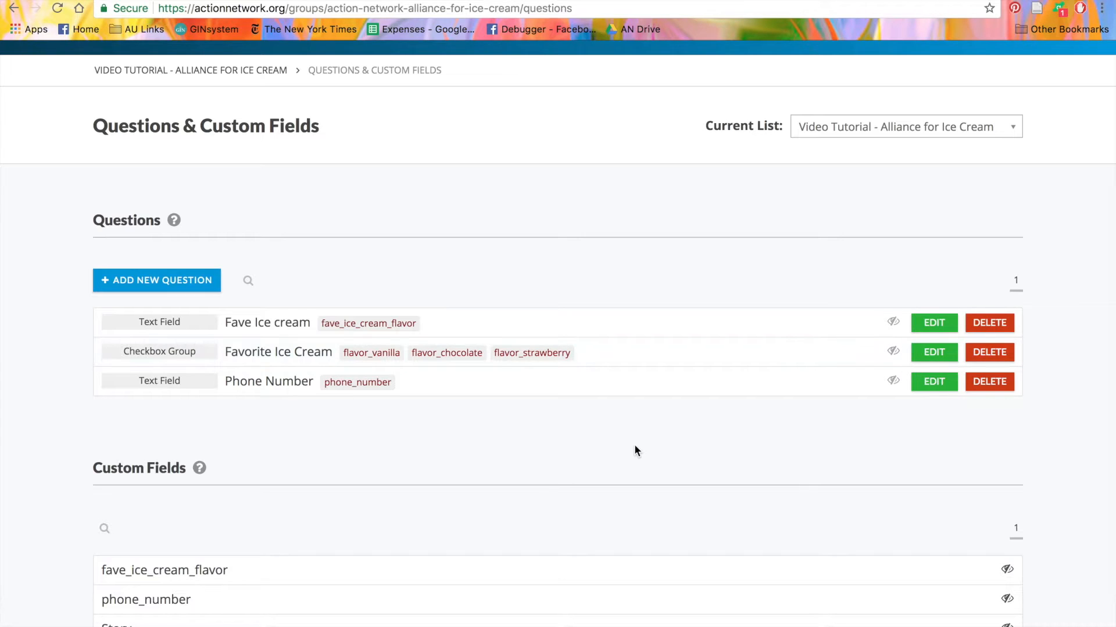
scroll(276, 419, up, 1)
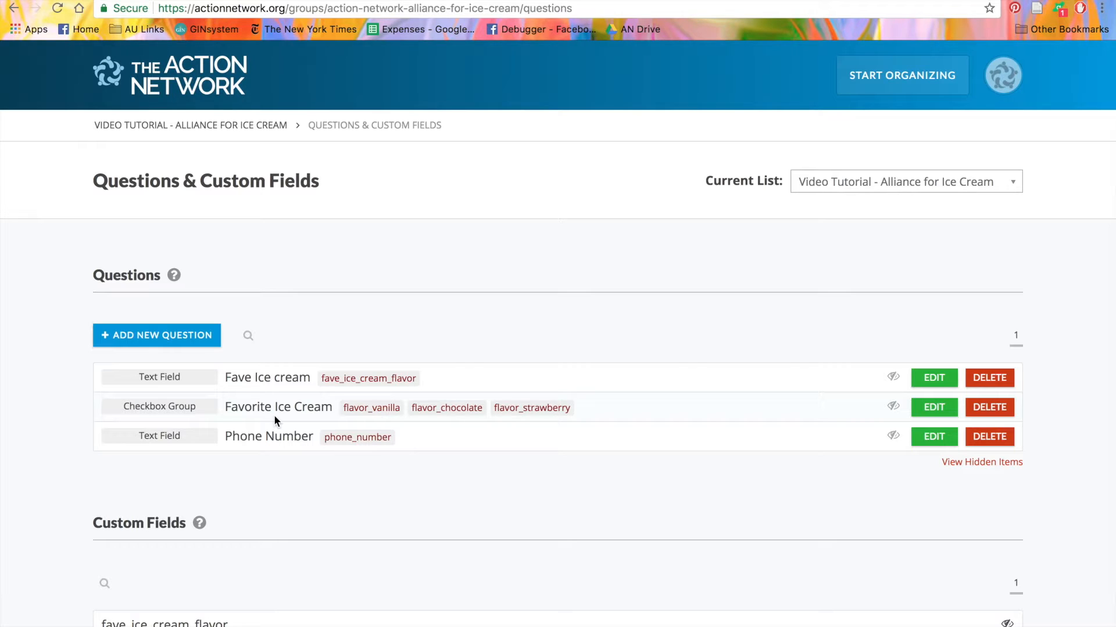
click(132, 334)
click(531, 350)
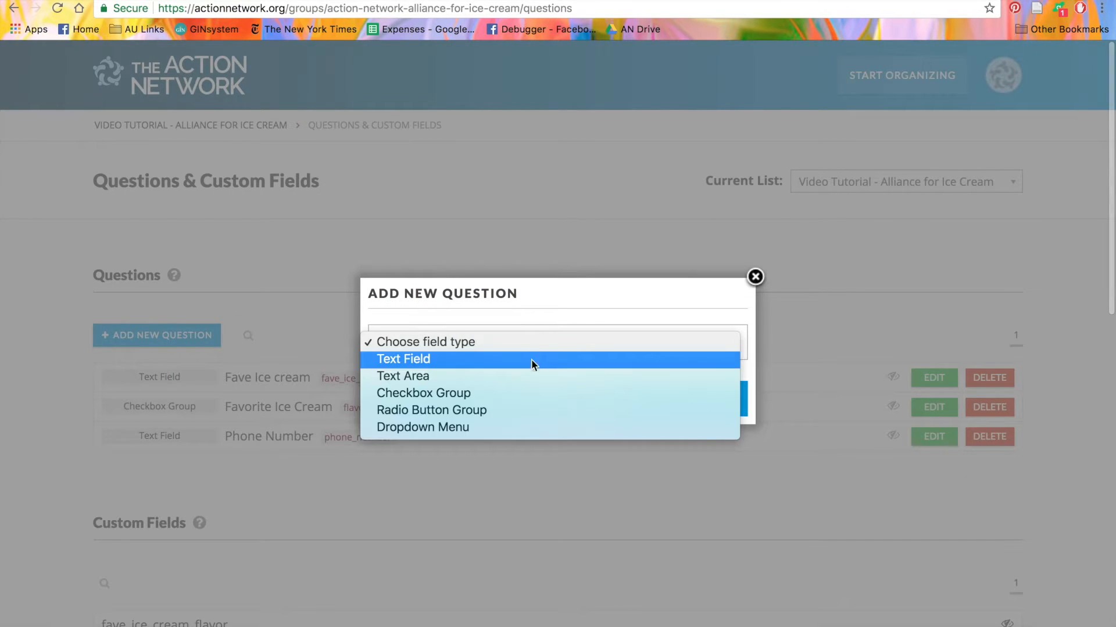
click(521, 410)
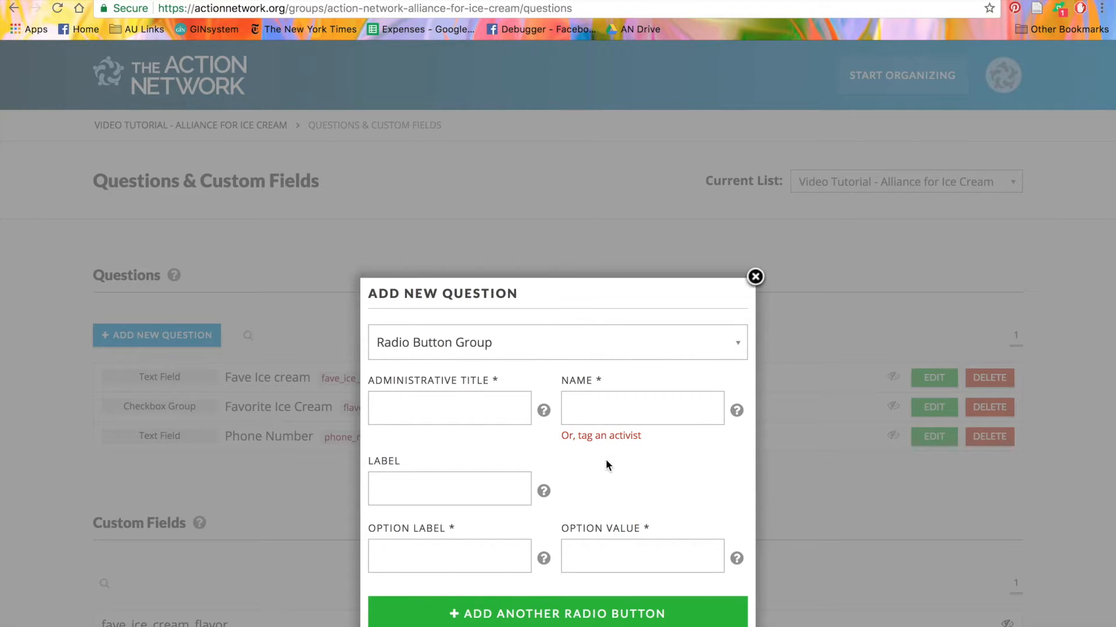
click(601, 437)
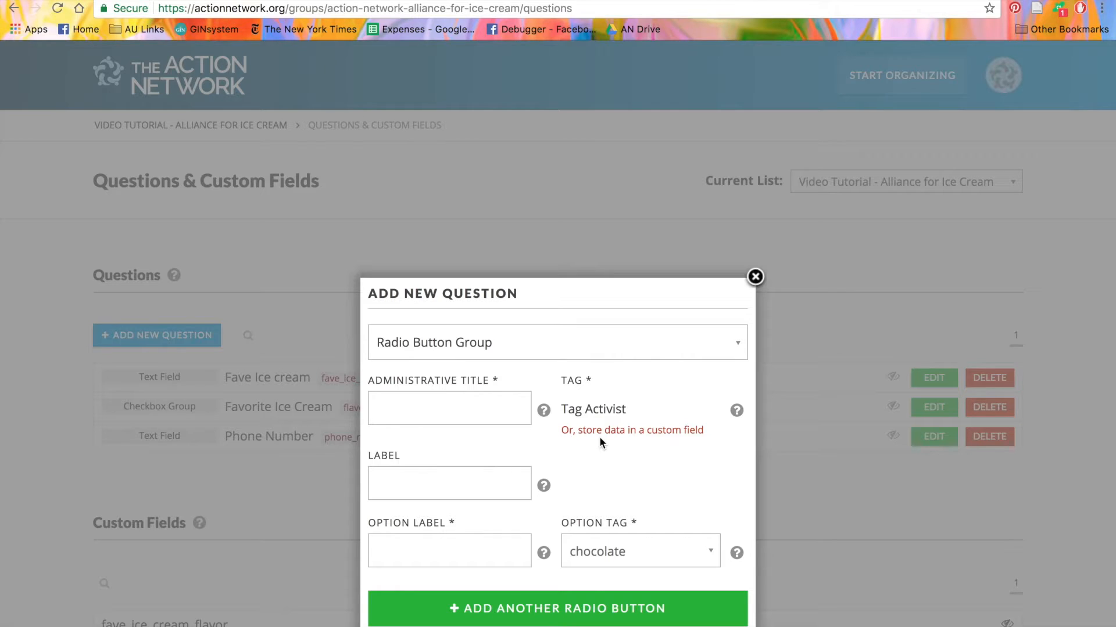
- Give the question the administrative title "Volunteer" and the label "Are you interested in volunteering?"
click(405, 414)
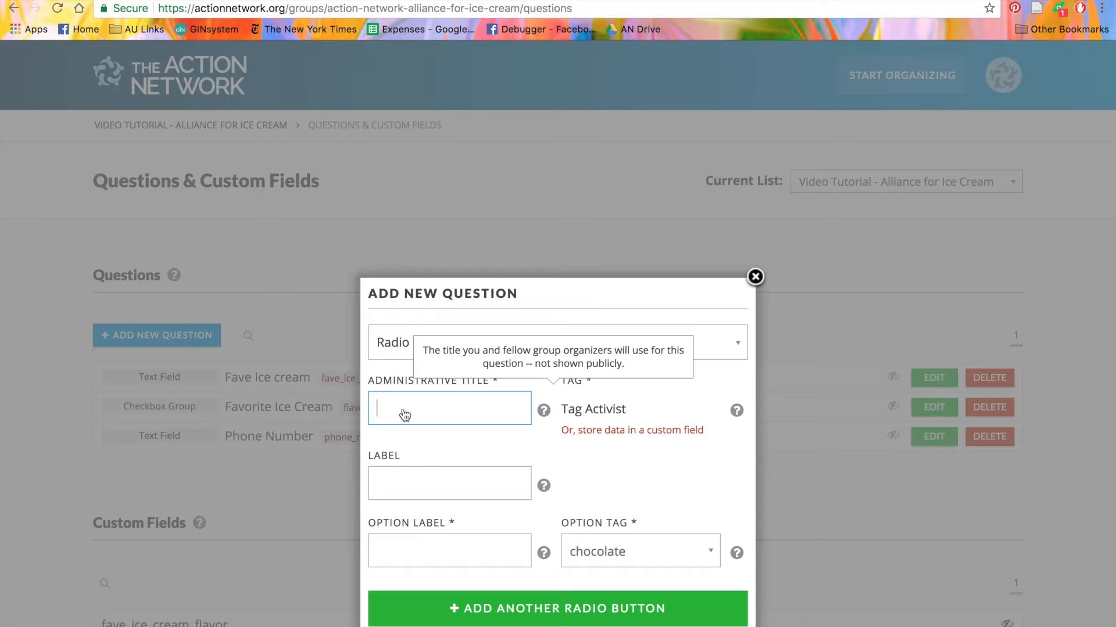
text(Volunteer)
click(412, 484)
text(Are you intersted in v)
key(BackSpace)
key(BackSpace)
key(BackSpace)
key(BackSpace)
key(BackSpace)
key(BackSpace)
key(BackSpace)
key(BackSpace)
text(ested in volunteering?)
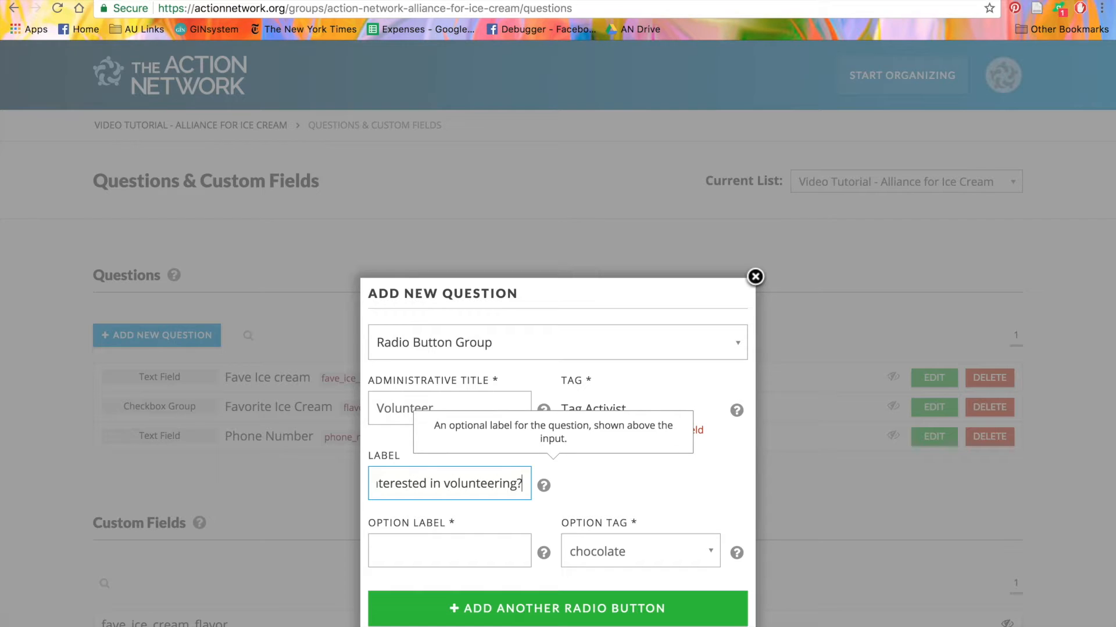
- Fill in the first radio button option with the label "Yes, sign me up!" and the tag volunteer_yes
scroll(408, 489, down, 1)
click(418, 517)
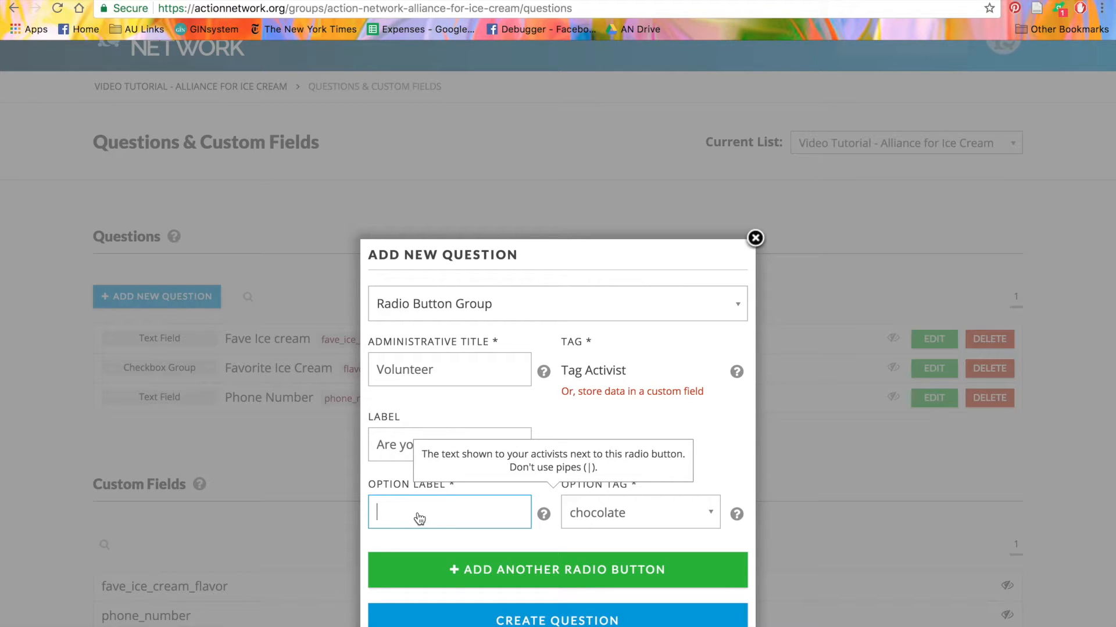
text(Yes, sign me up!)
click(709, 523)
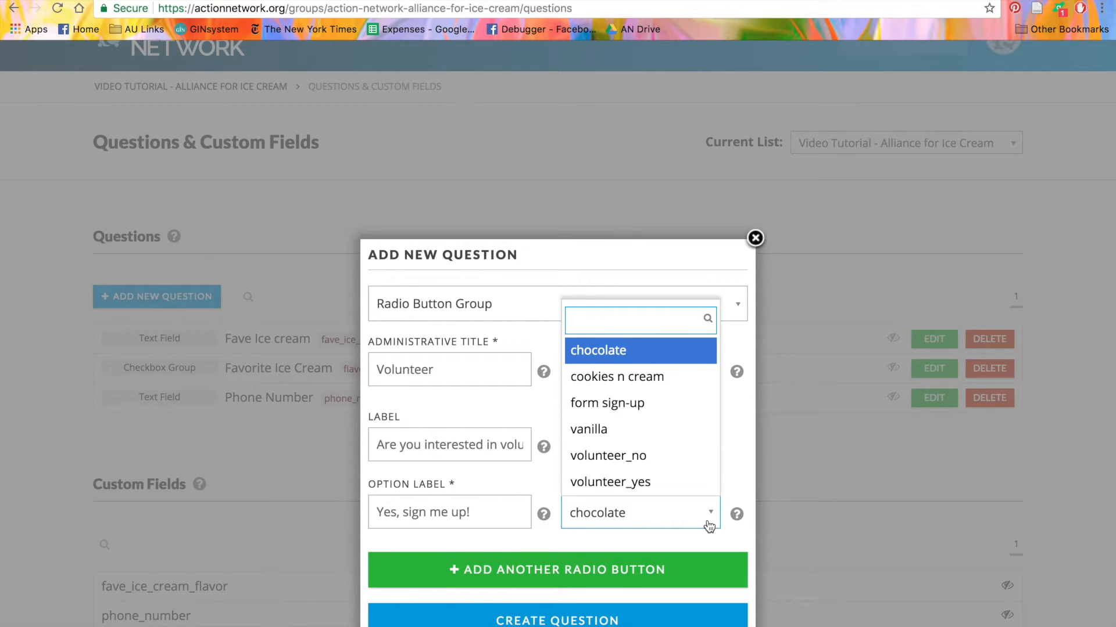
click(671, 482)
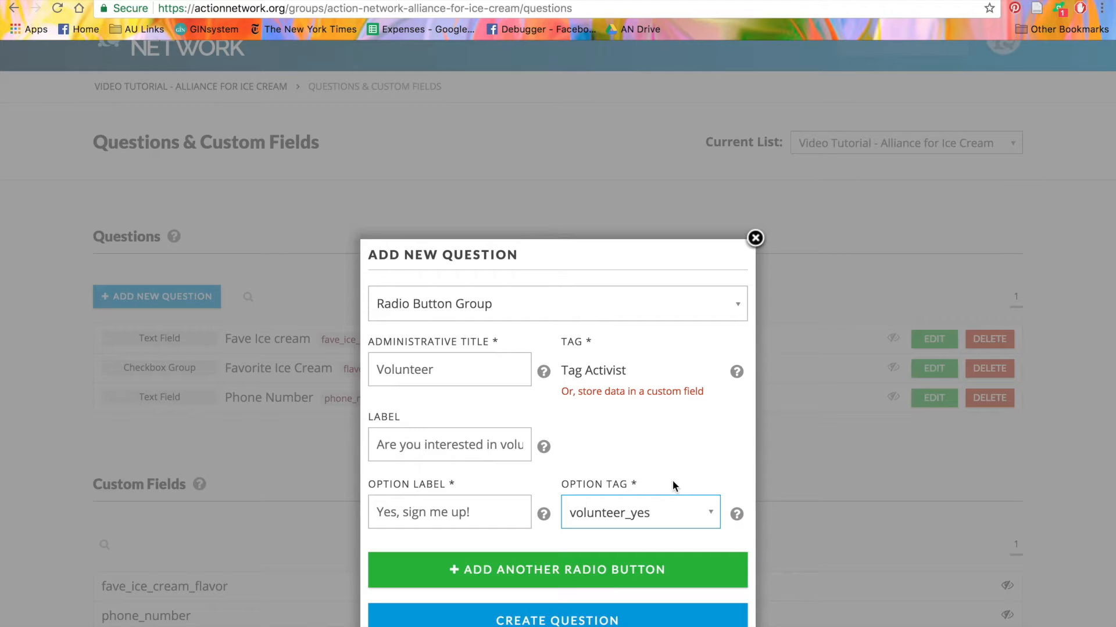
- Add a second radio button option labelled "No, thanks though!" with the tag volunteer_no, and create the question
click(610, 573)
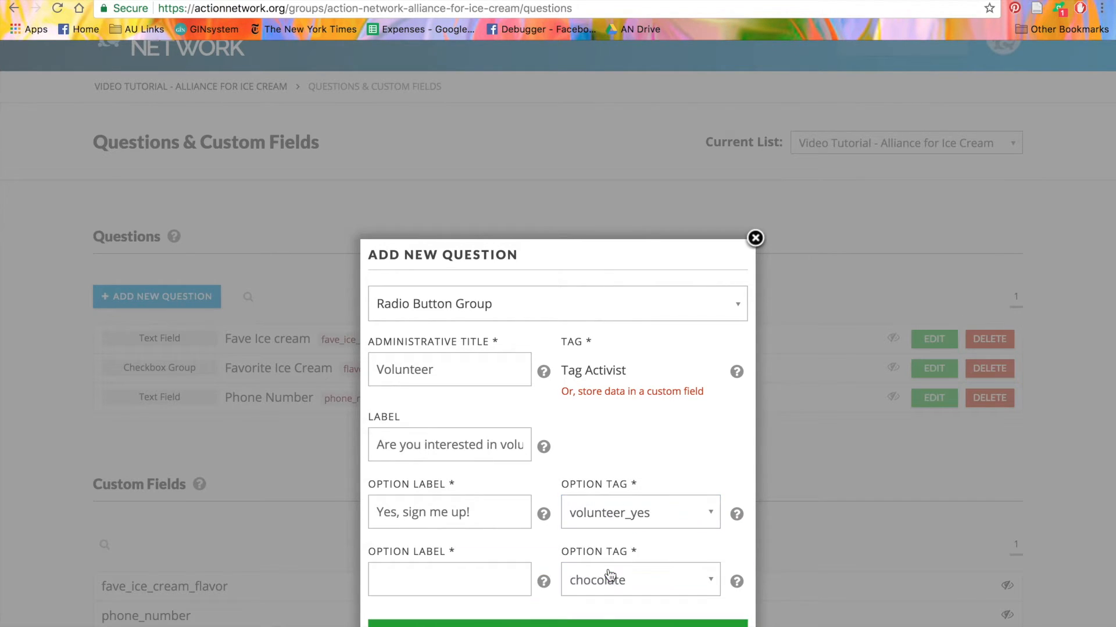
scroll(608, 578, down, 4)
click(437, 453)
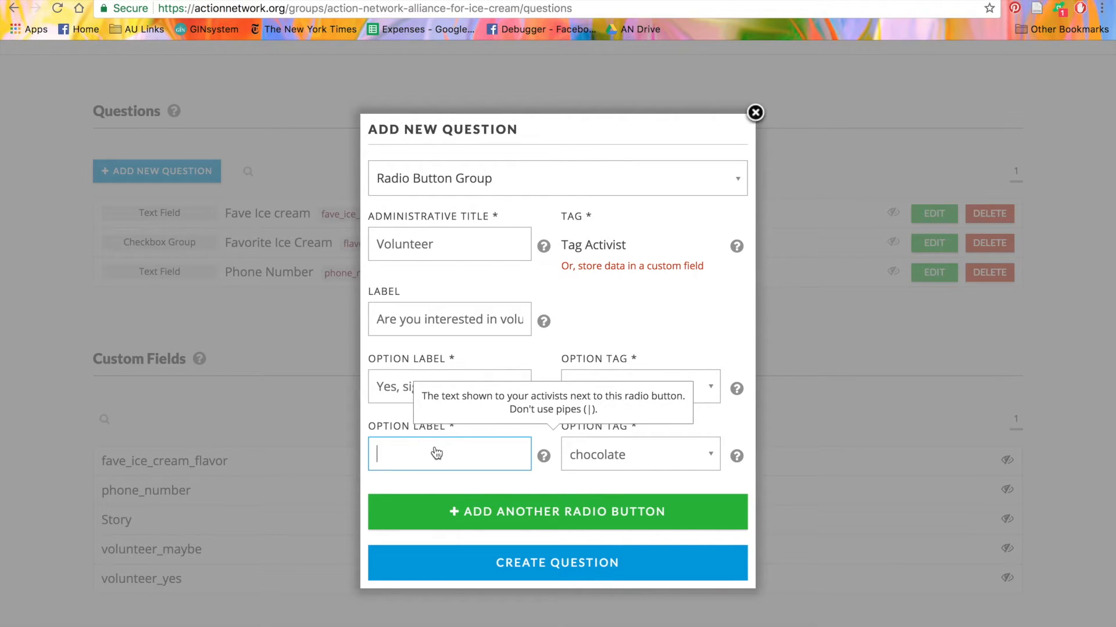
text(No, thanks though!)
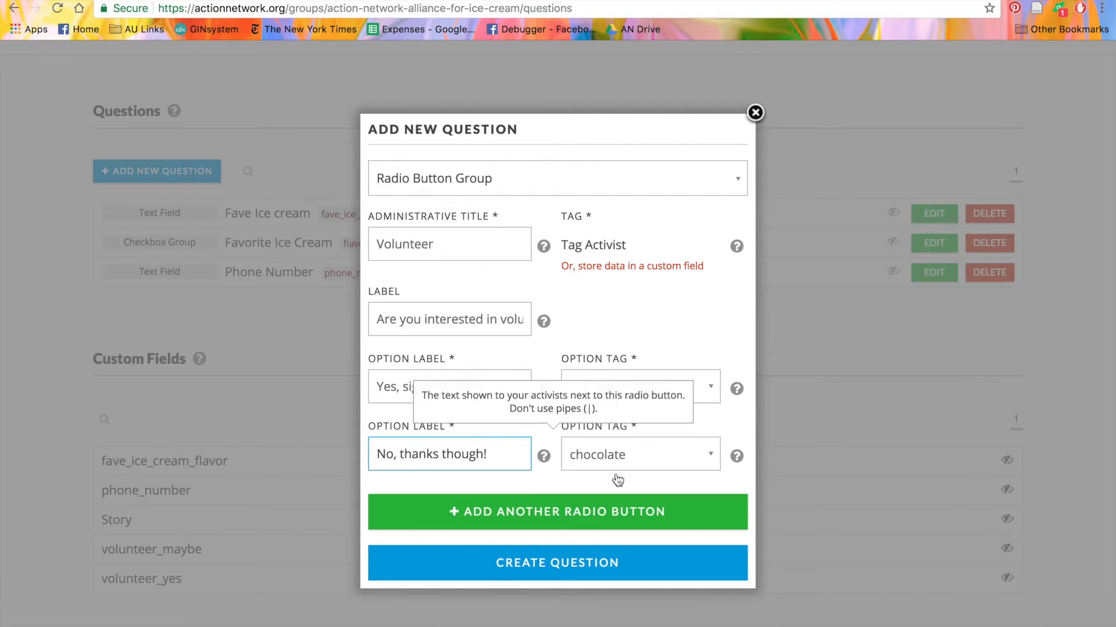
click(639, 464)
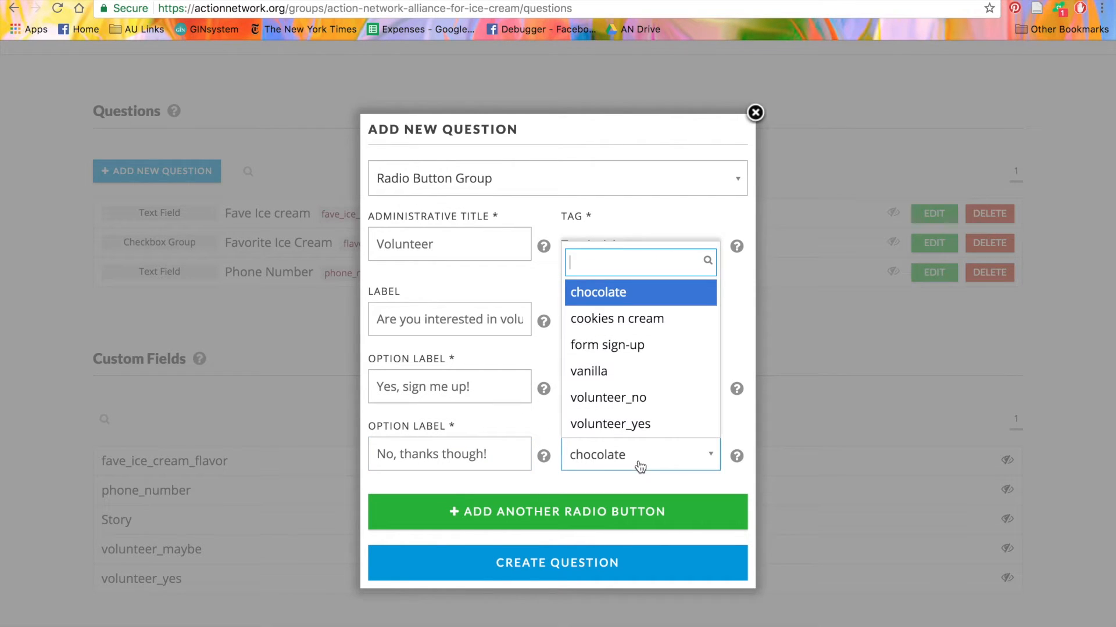
click(633, 404)
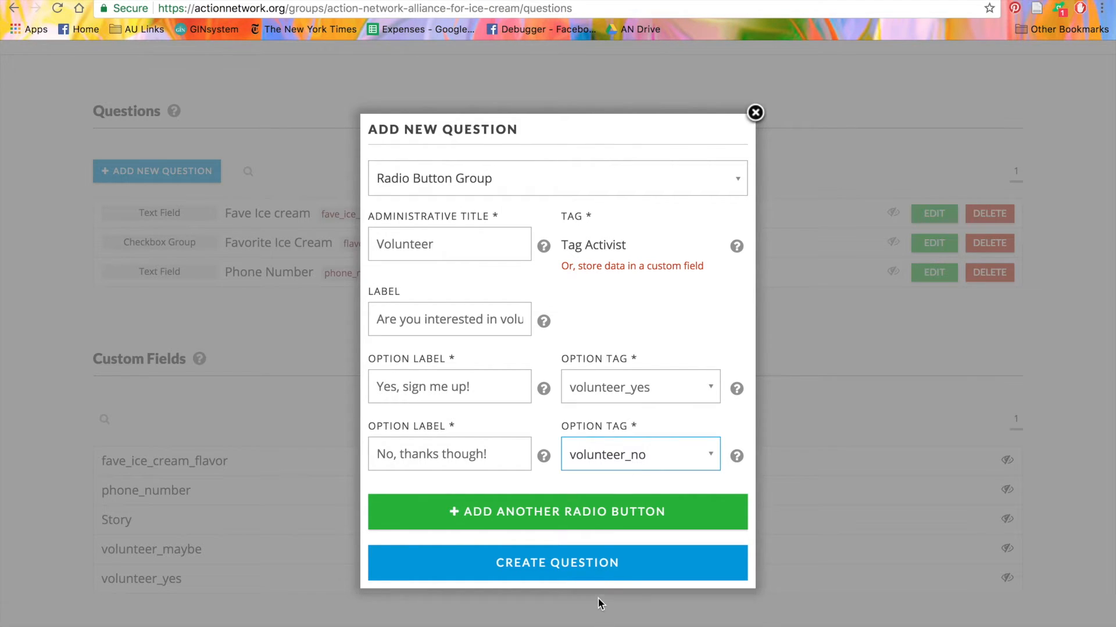
click(601, 573)
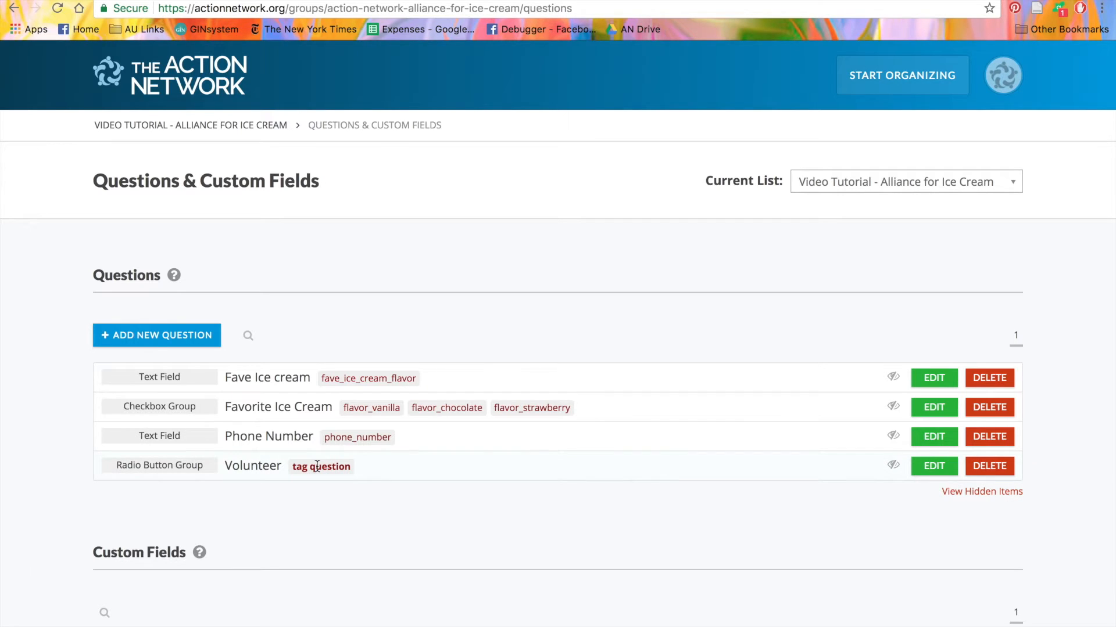
- Start a new Dropdown Menu question with the administrative title "session preference" that tags activists
scroll(316, 466, down, 5)
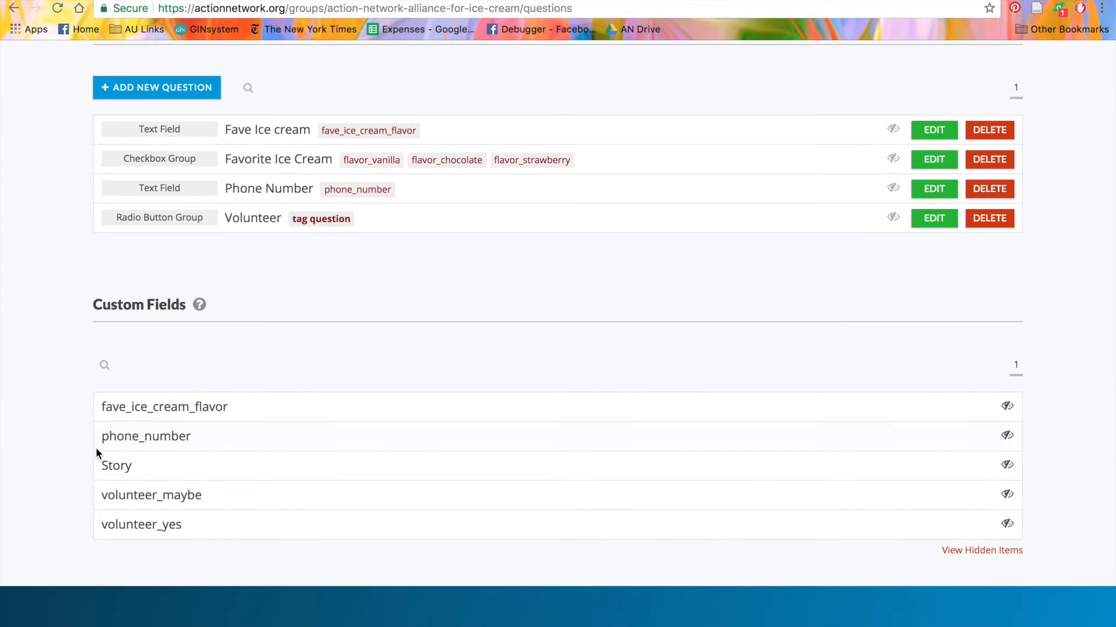
scroll(95, 447, up, 5)
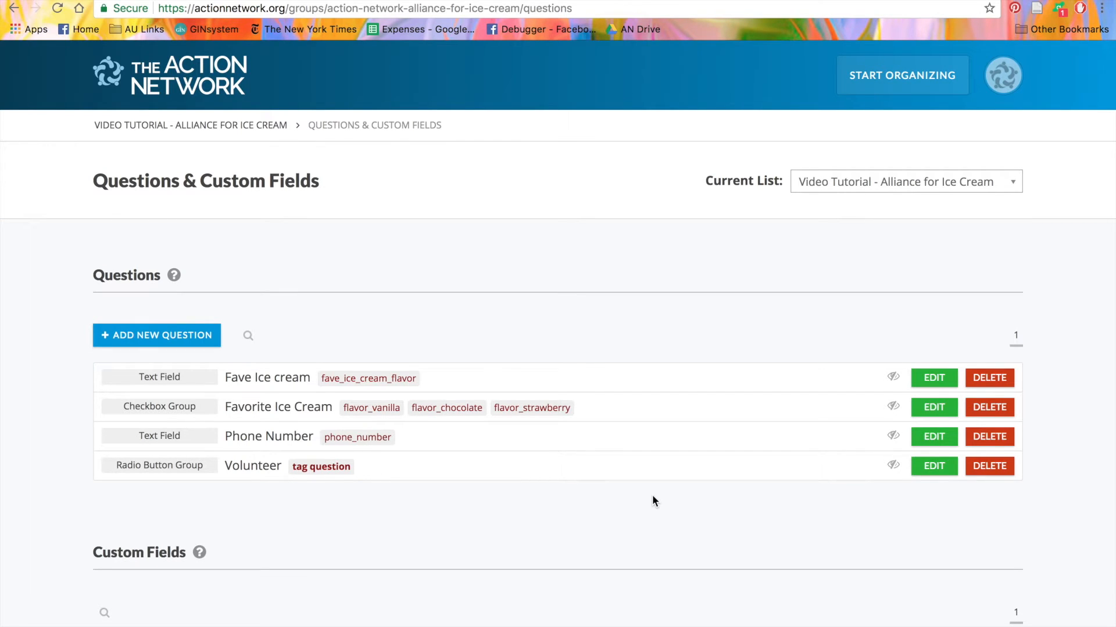
click(154, 340)
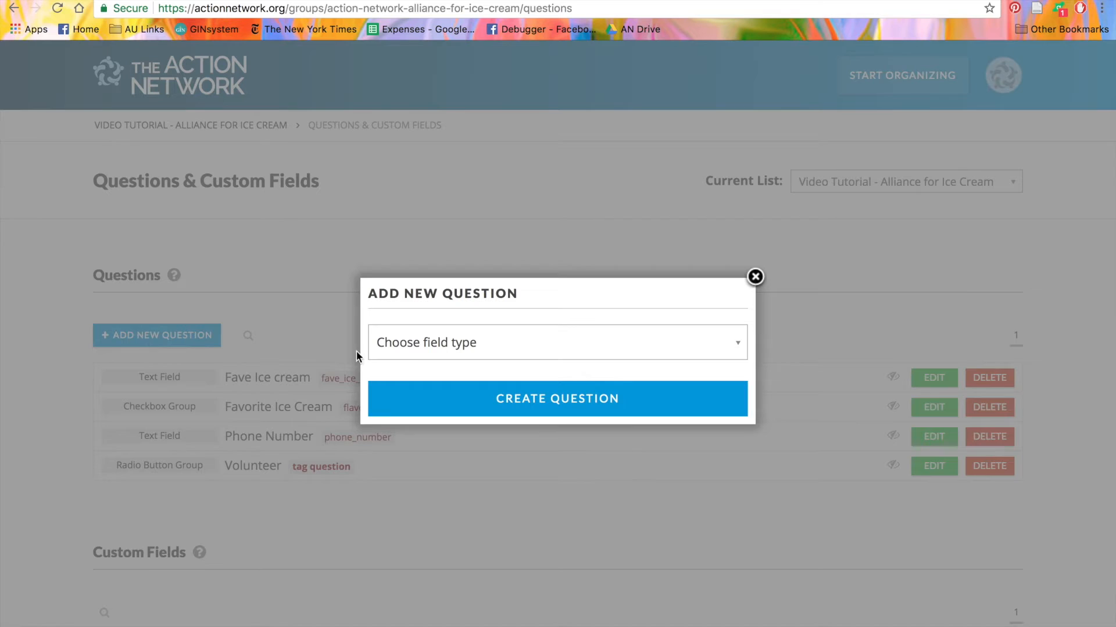
click(580, 347)
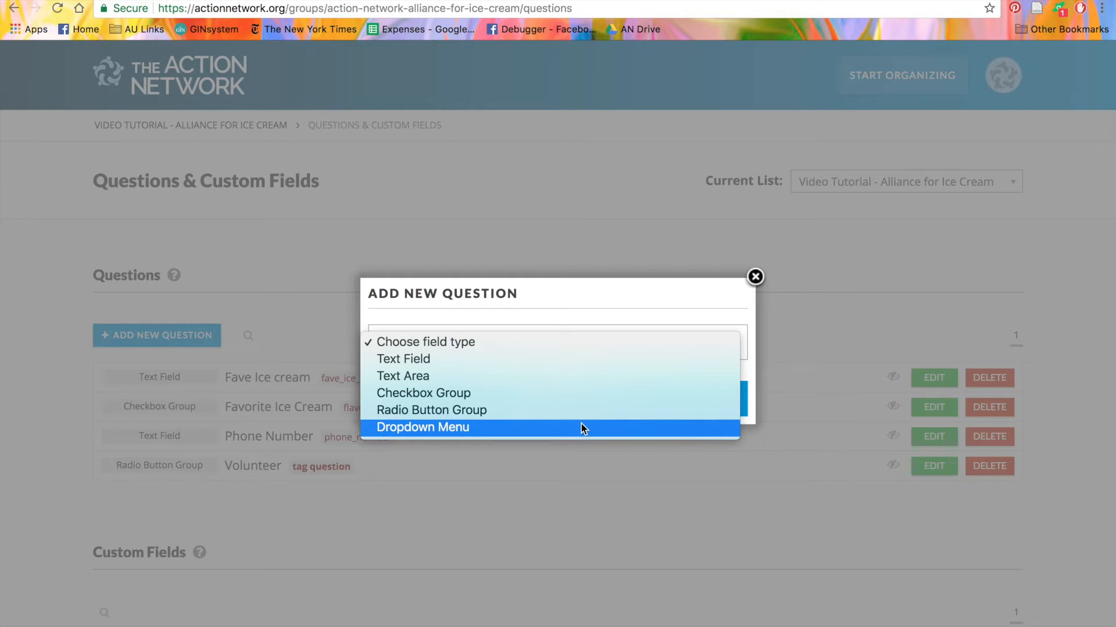
click(581, 424)
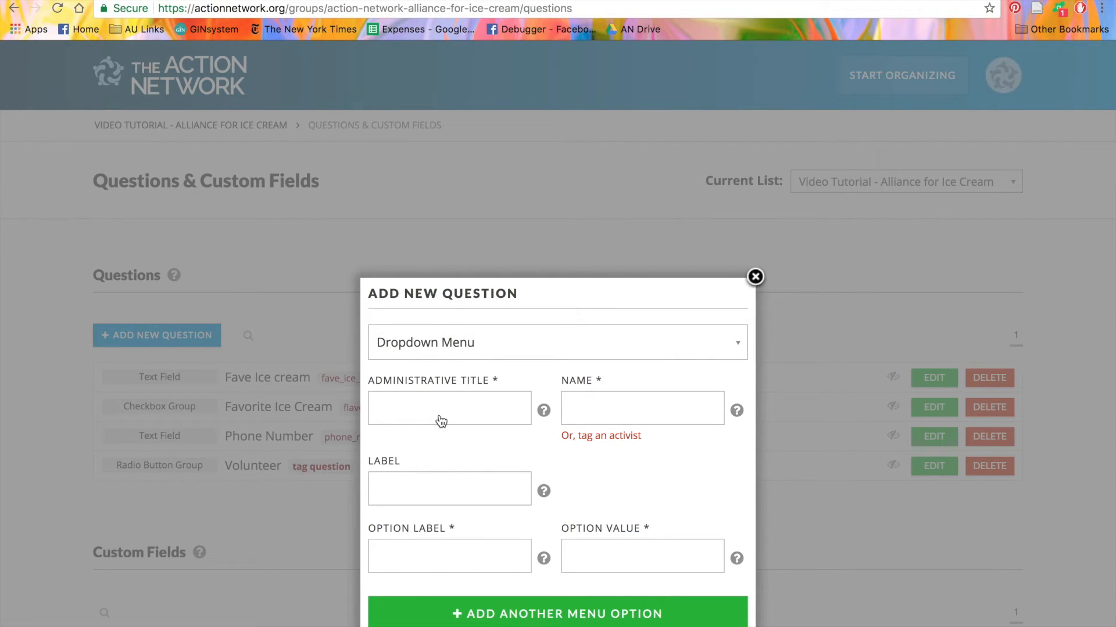
click(441, 421)
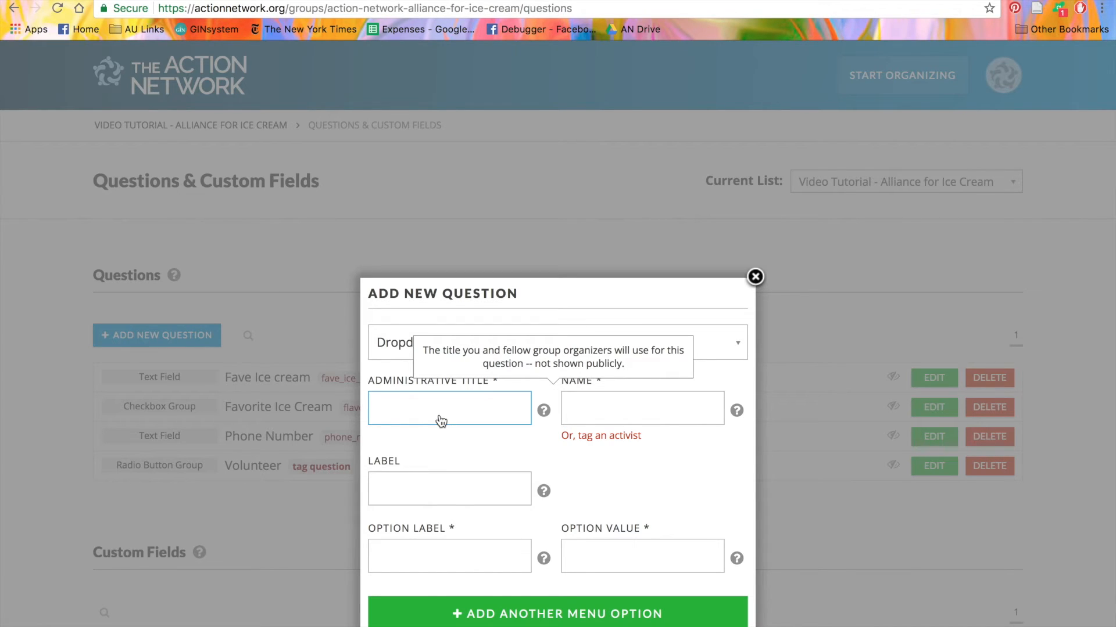
text(session preference)
click(607, 444)
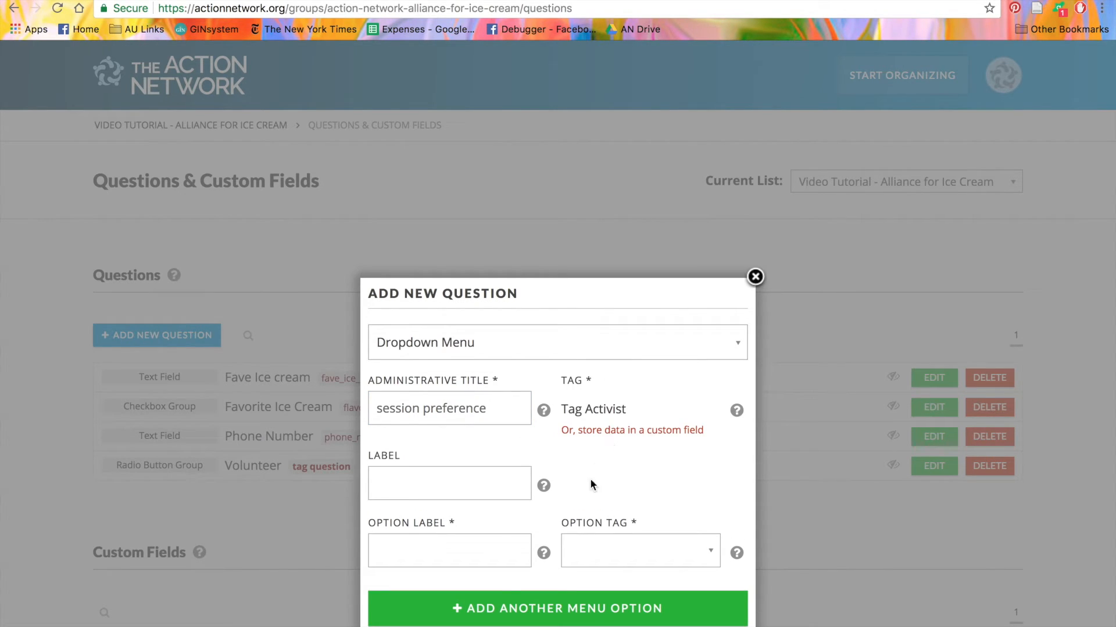
- Set the dropdown question's label to "Which conference session would you like to attend?"
click(412, 491)
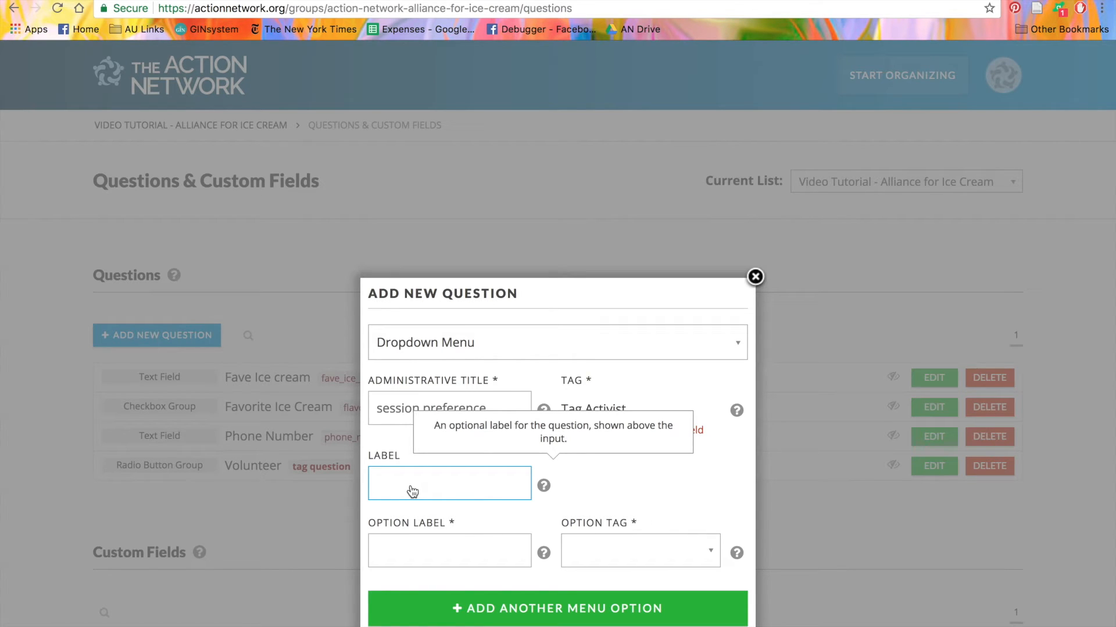
text(Which conference ses)
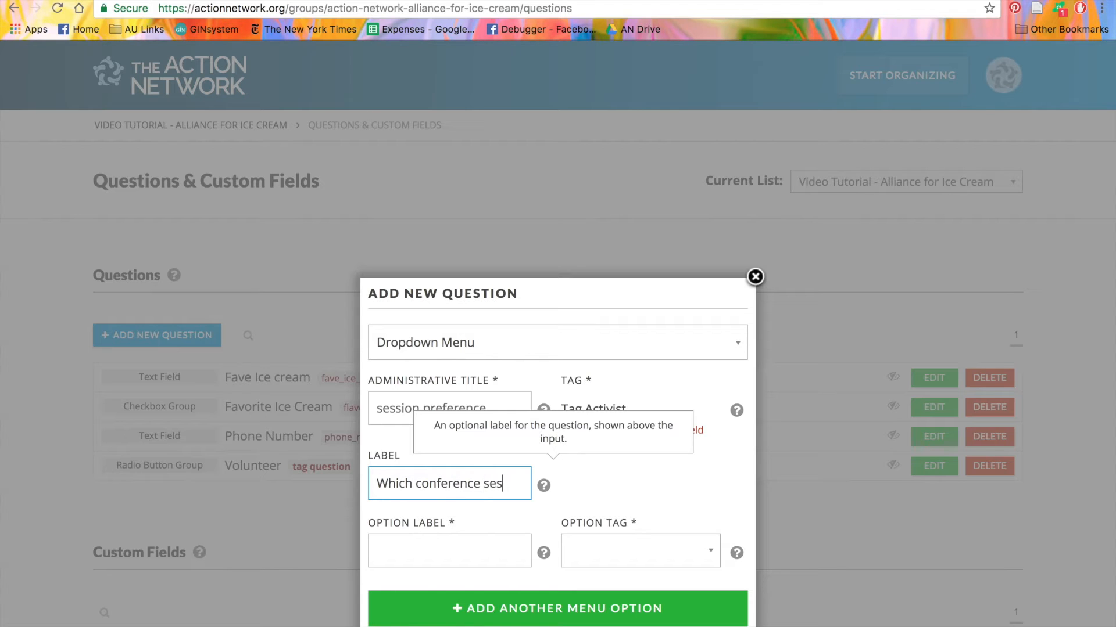
text(sion would you like to attend?)
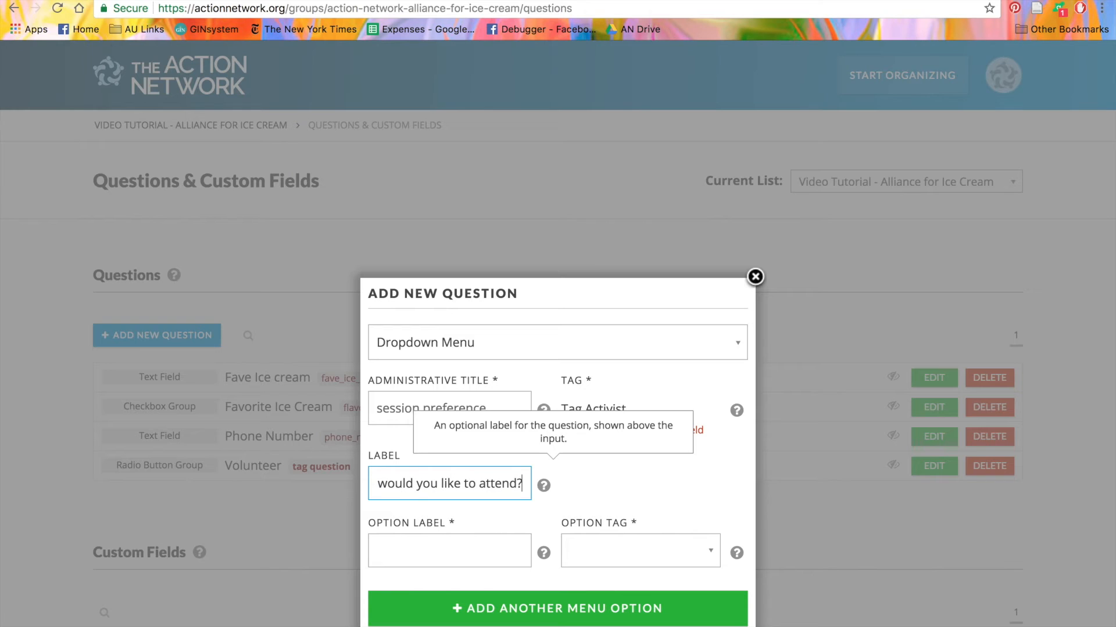
- Fill in the first menu option with the label "Session A" and the tag session_a
click(482, 545)
text(Session A)
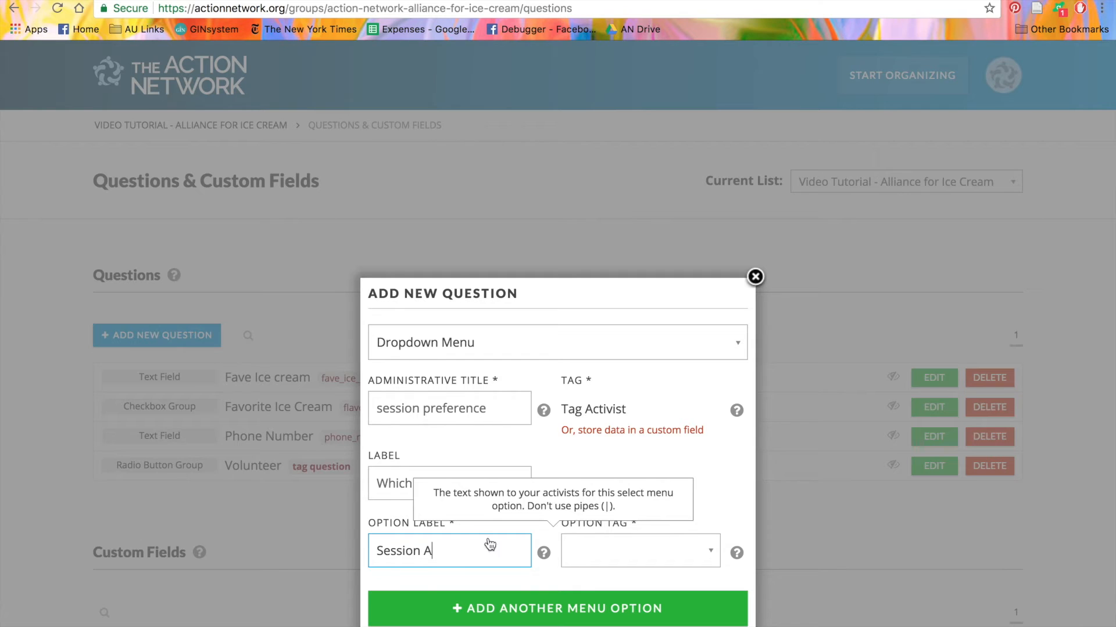
click(638, 553)
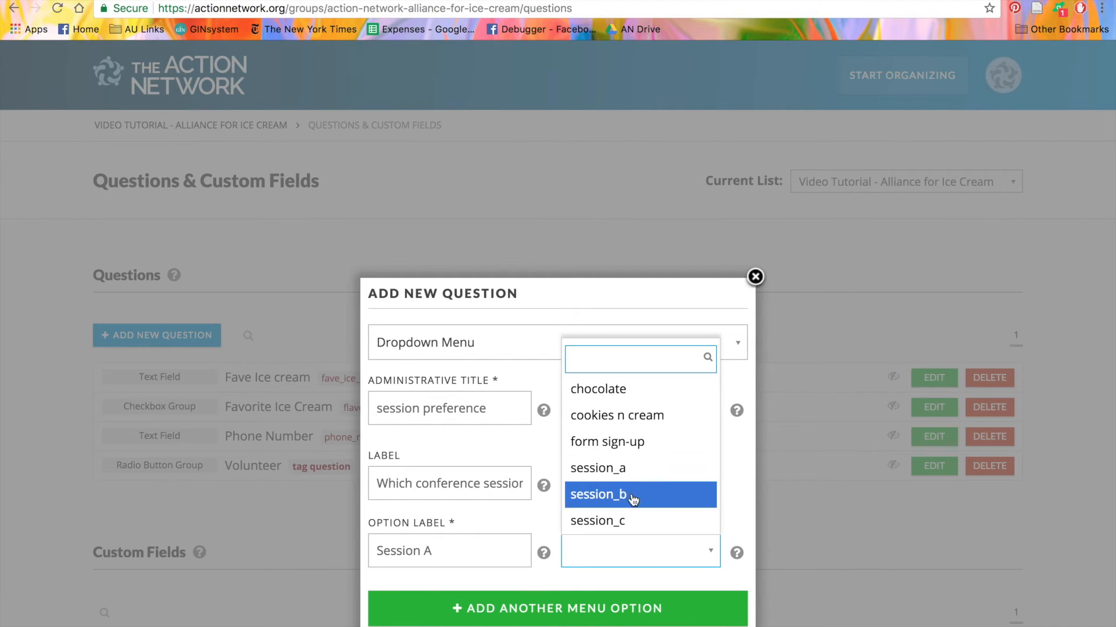
click(632, 466)
- Add a second menu option with the label "Session B" and the tag session_b
scroll(584, 485, down, 2)
click(583, 491)
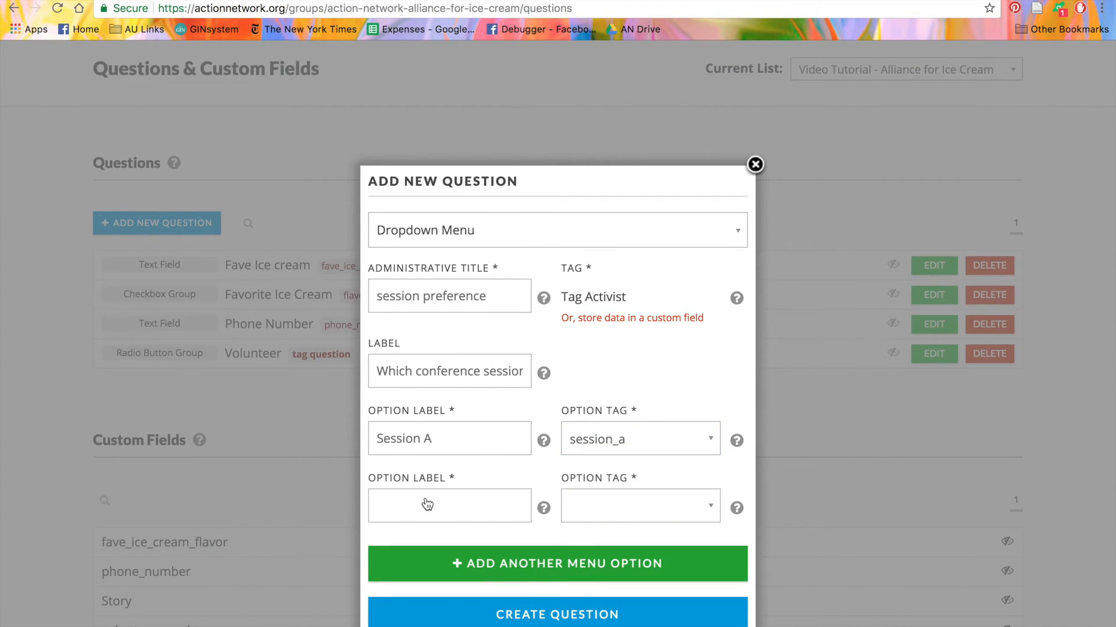
click(431, 507)
text(Session B)
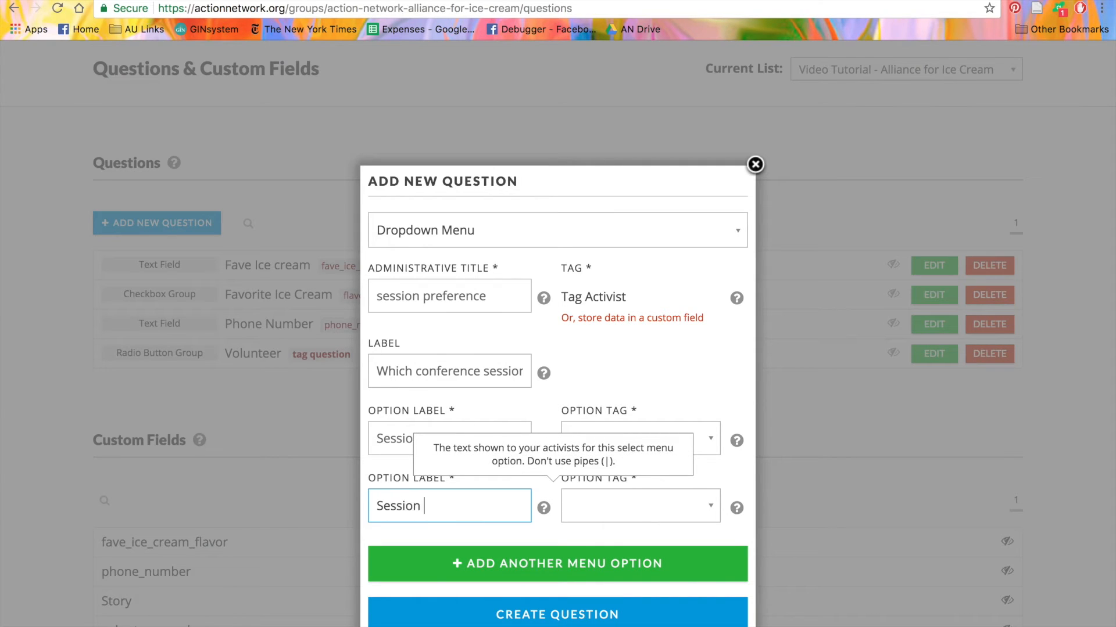
click(631, 505)
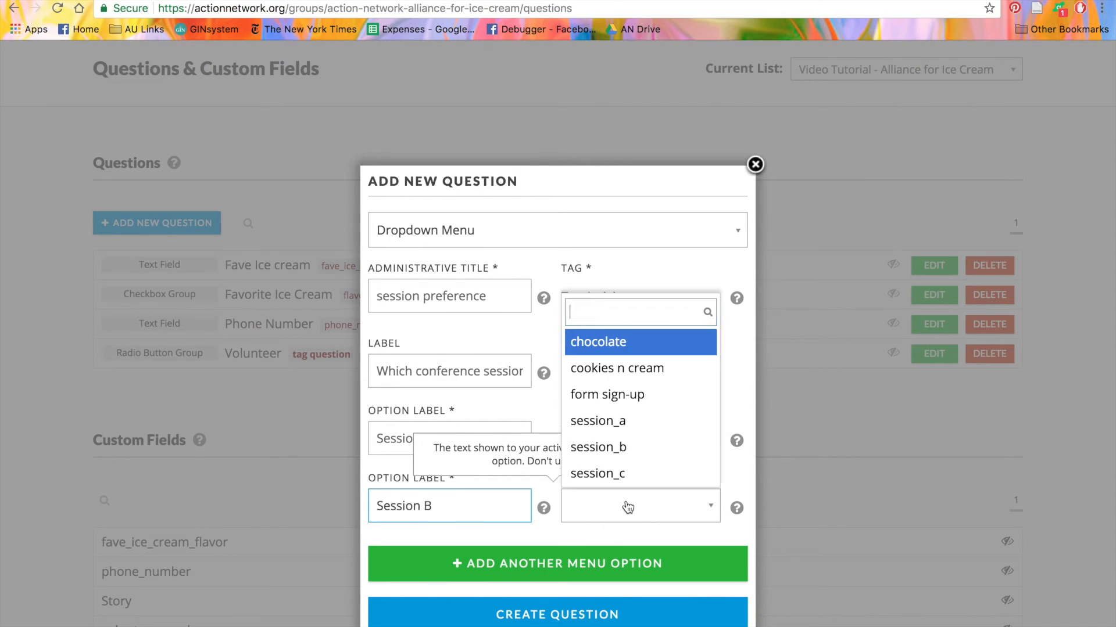
click(659, 450)
- Add a third menu option labelled "Session C" with the tag session_c, and create the question
click(478, 572)
click(479, 572)
text(Session C)
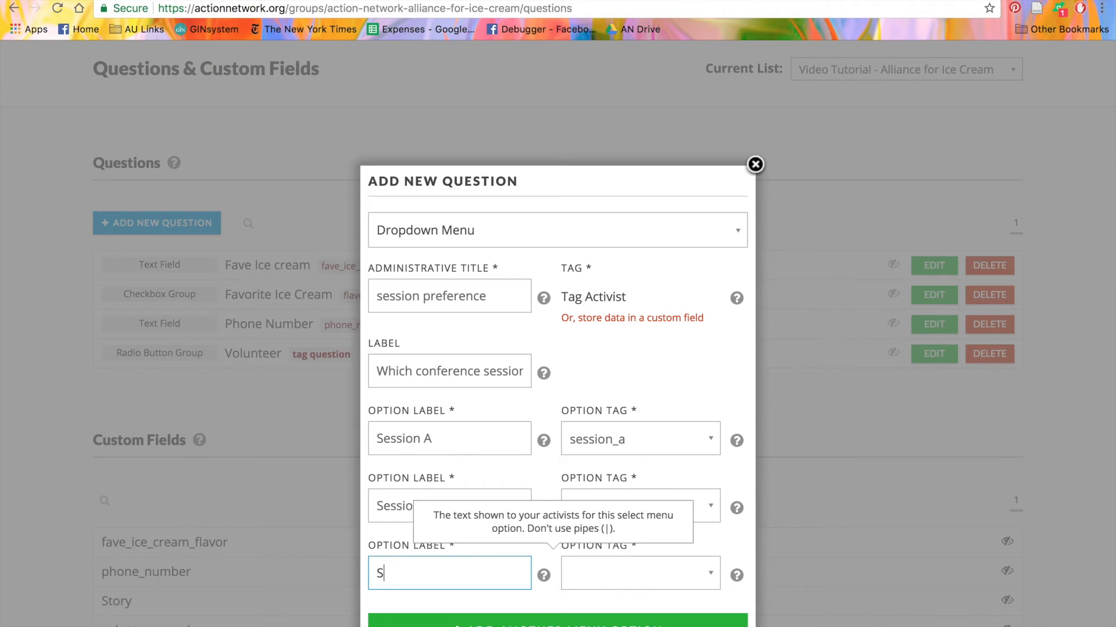
key(Tab)
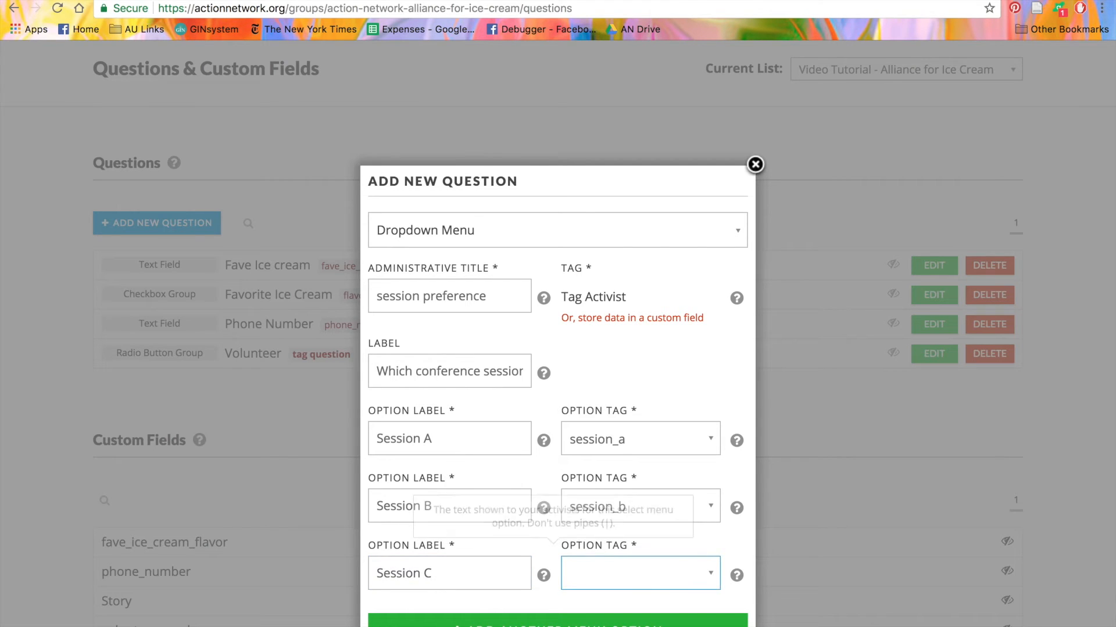
click(612, 568)
click(626, 541)
scroll(627, 538, down, 5)
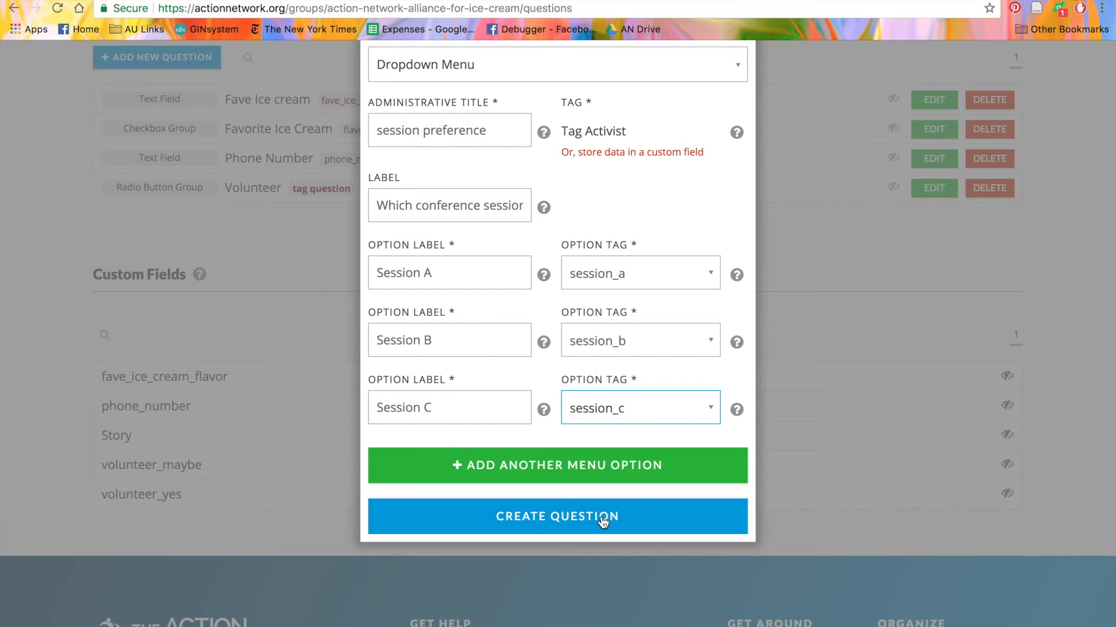
click(603, 522)
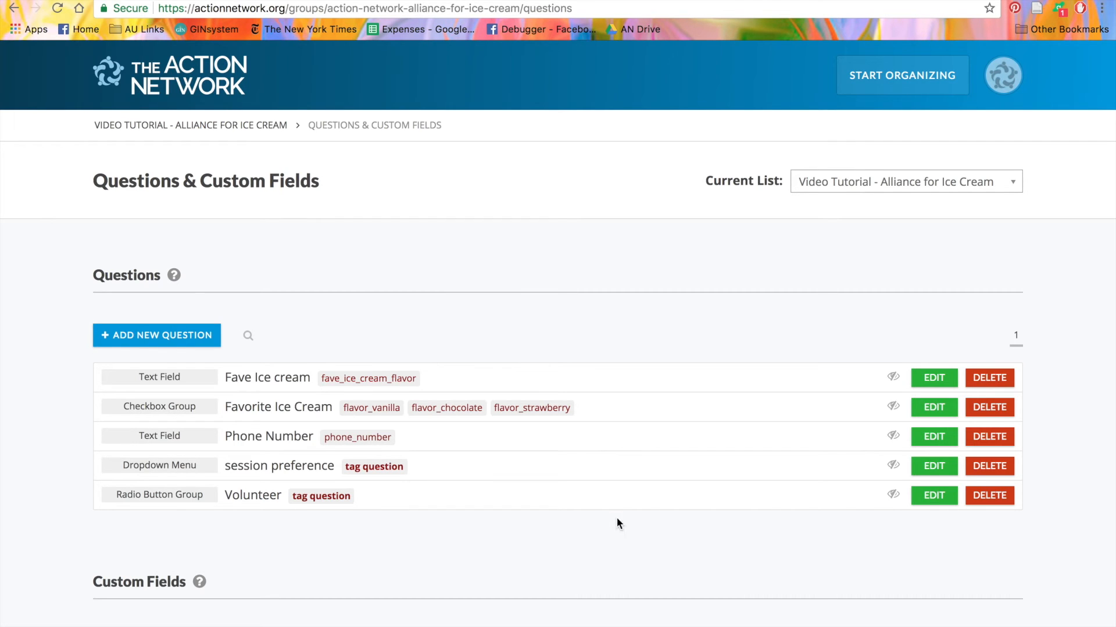
- Create a new form titled "Questions test" and enter "Questions test" as the text explaining why it is important
click(877, 76)
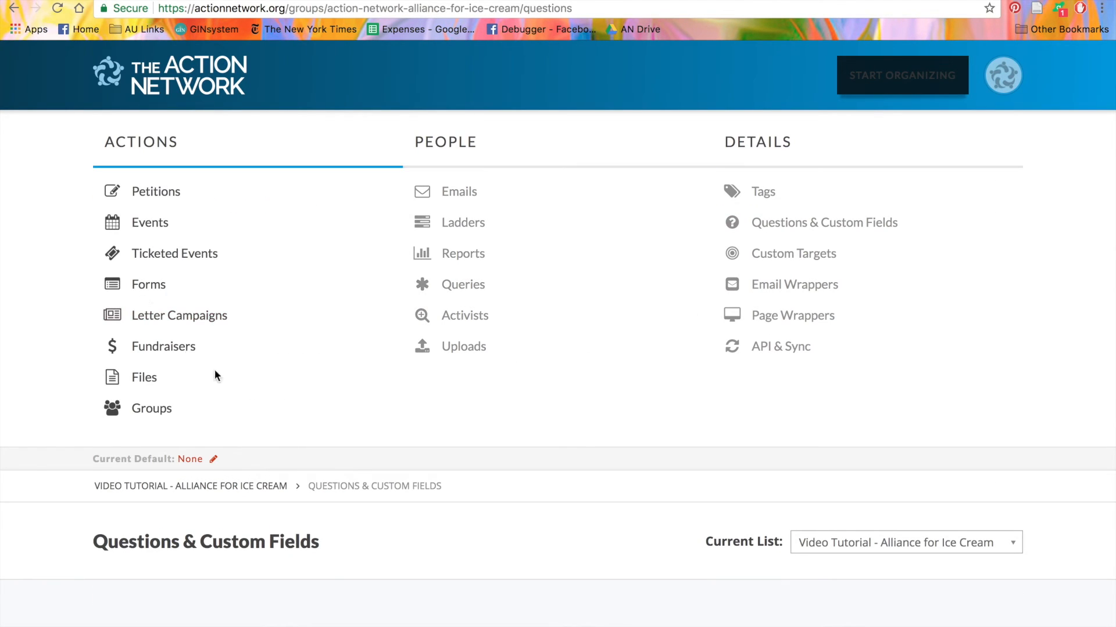
click(140, 291)
click(628, 287)
text(Questions test)
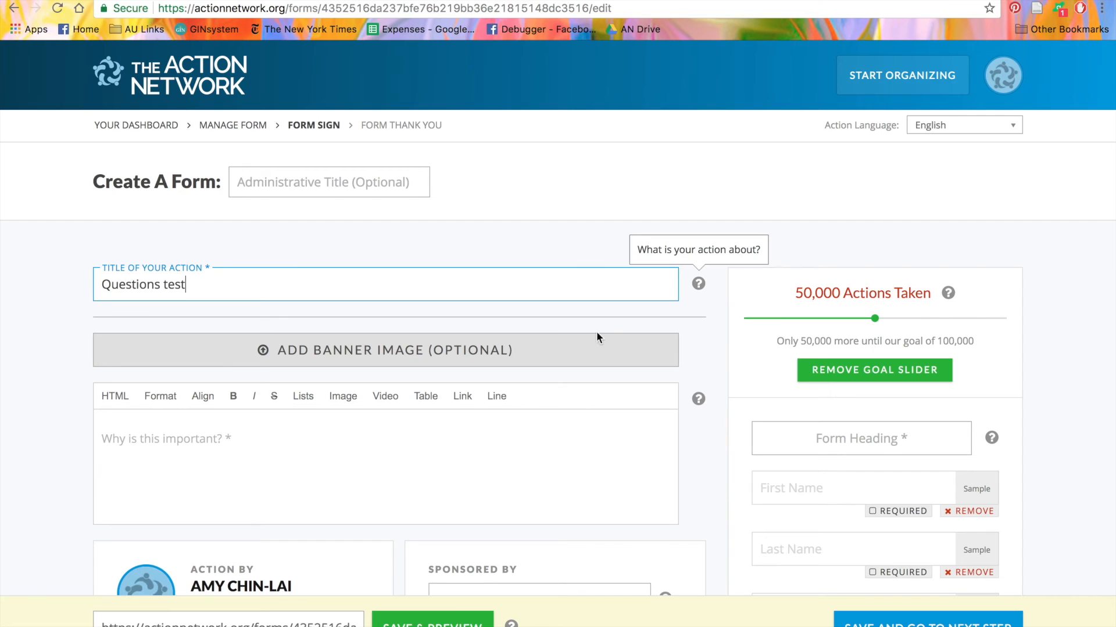
click(590, 459)
text(Qu)
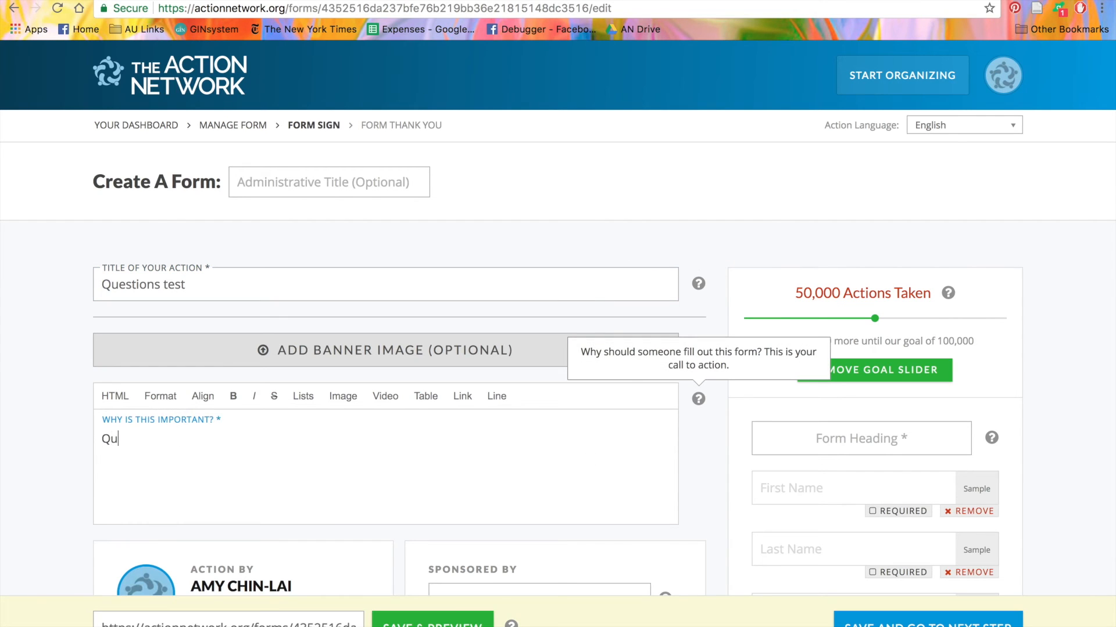
text(estions test)
- Set the form's sponsor to the group Video Tutorial - Alliance for Ice Cream
scroll(405, 430, down, 4)
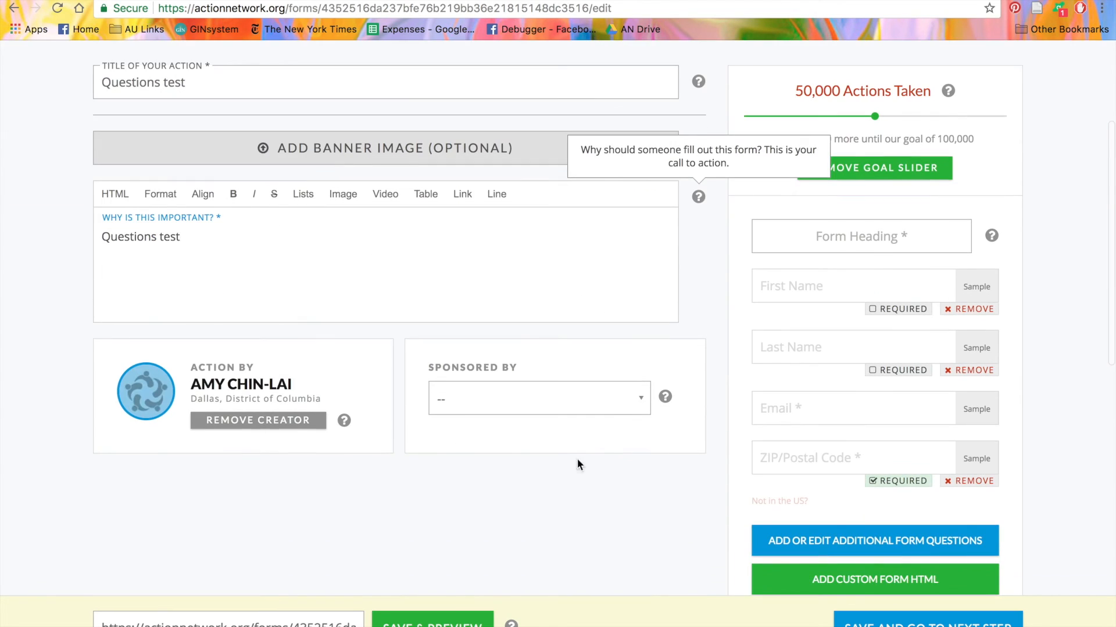
click(515, 409)
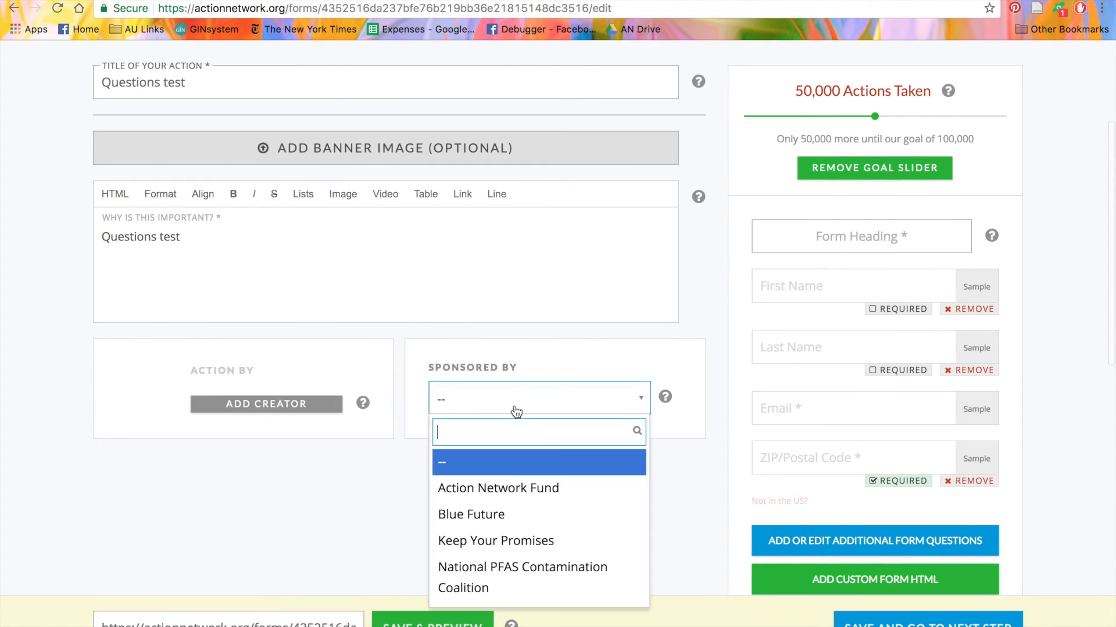
scroll(517, 516, down, 3)
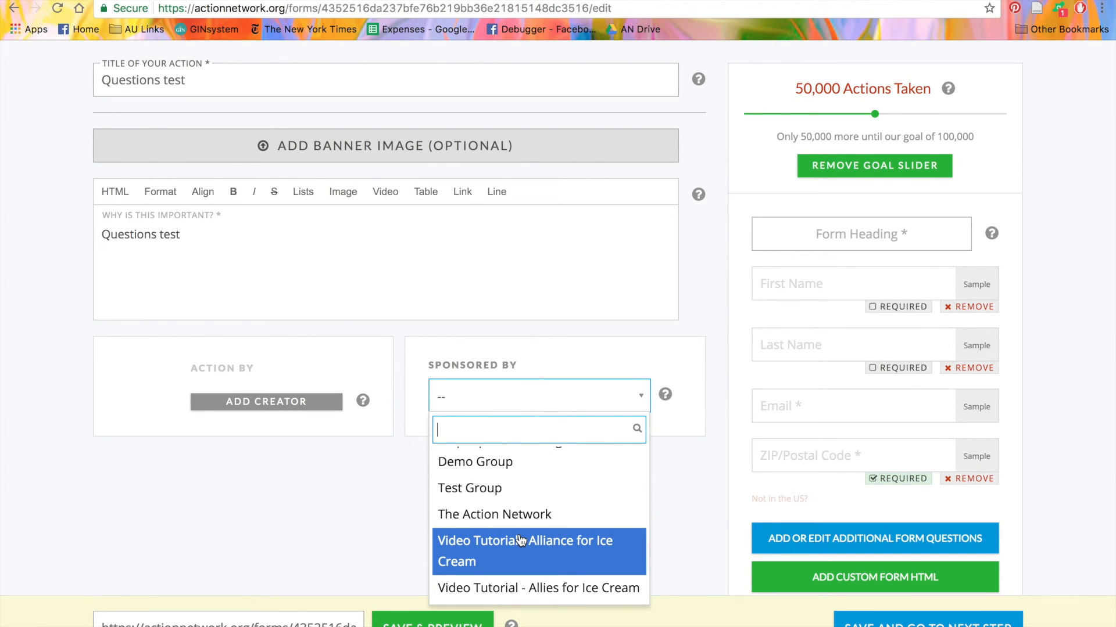
click(520, 541)
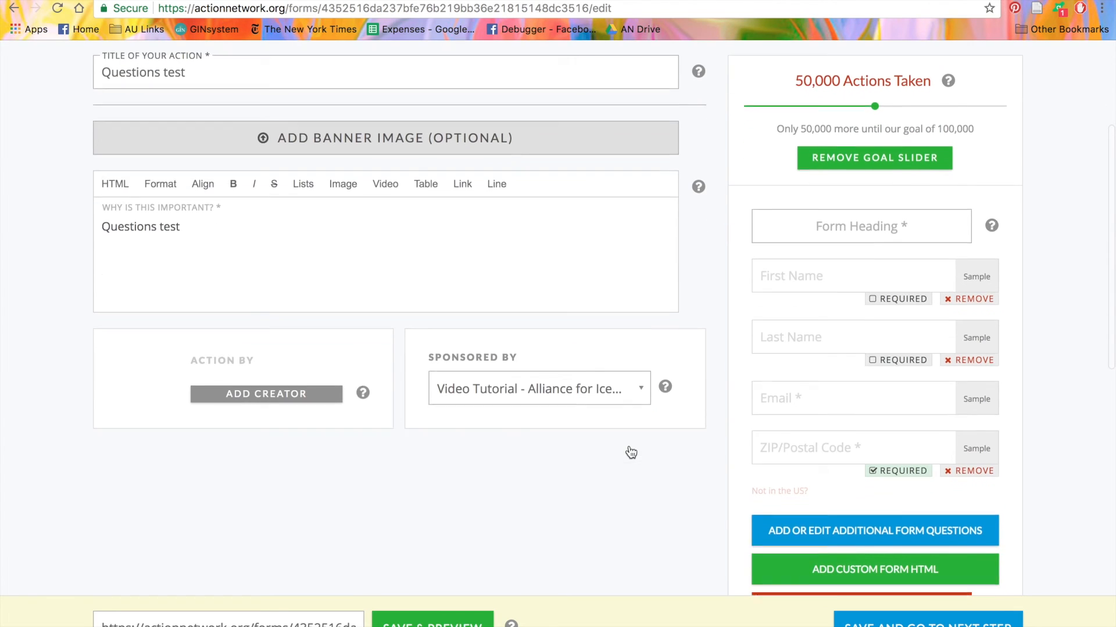
- Open the form's additional questions builder and add the pre-built Favorite Ice Cream checkbox question to the form
click(799, 527)
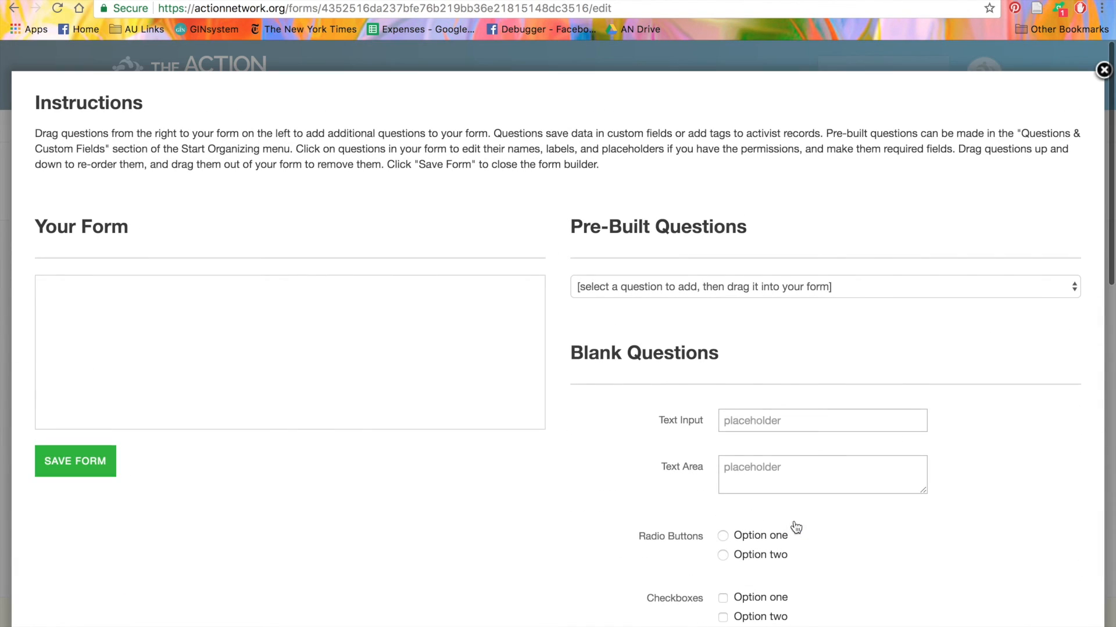
click(738, 300)
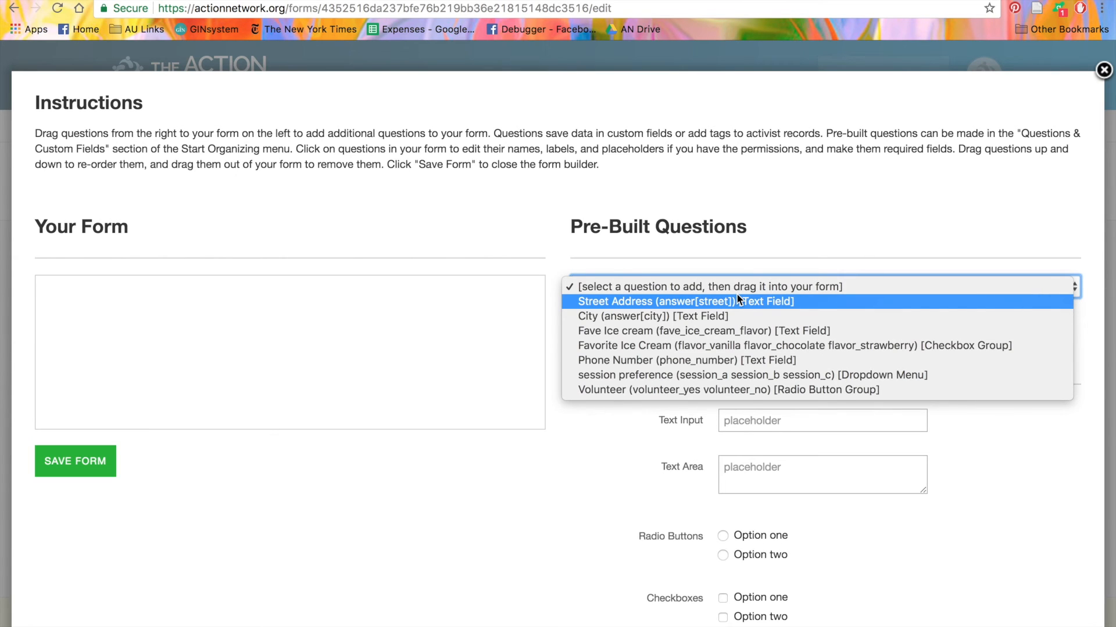
click(732, 348)
drag(733, 353, 238, 341)
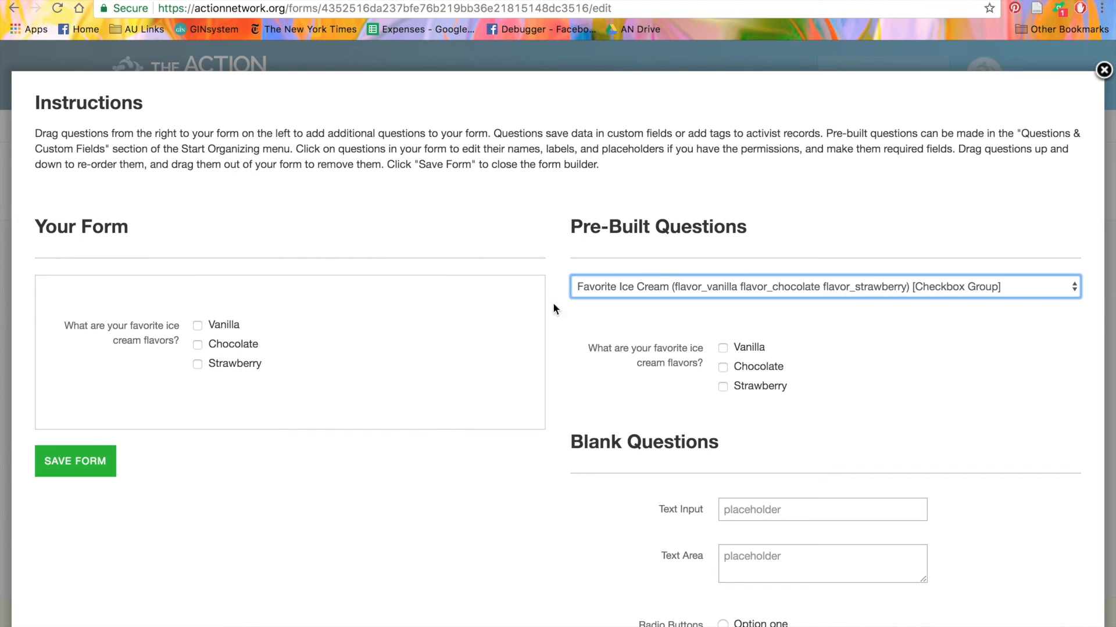
- Add the pre-built Phone Number text field and the session preference dropdown to the form below the ice cream question
click(824, 294)
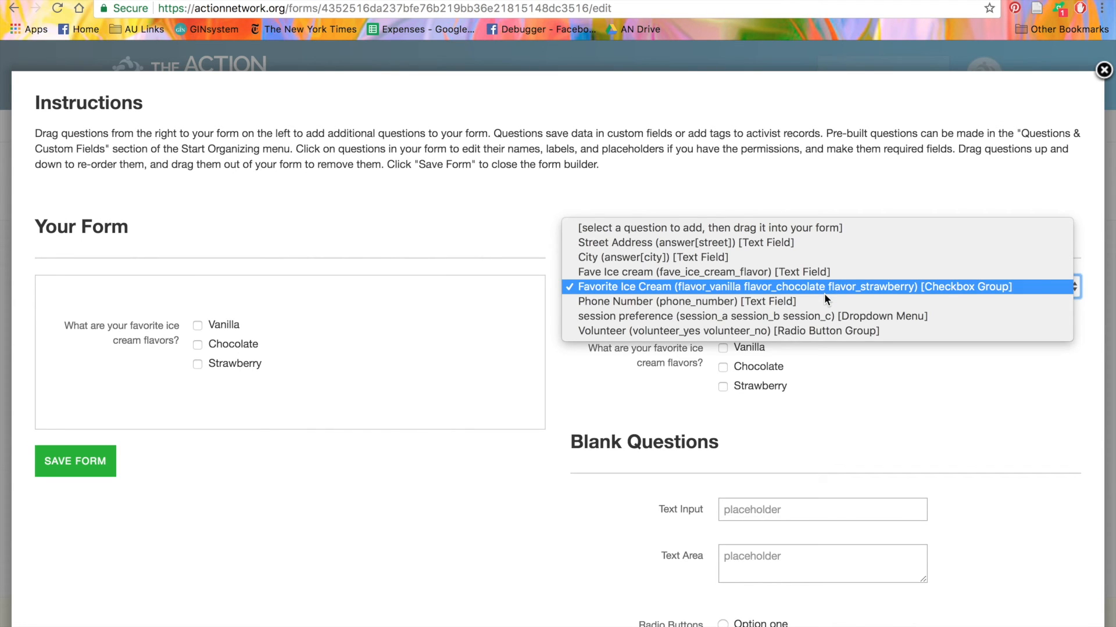
click(826, 301)
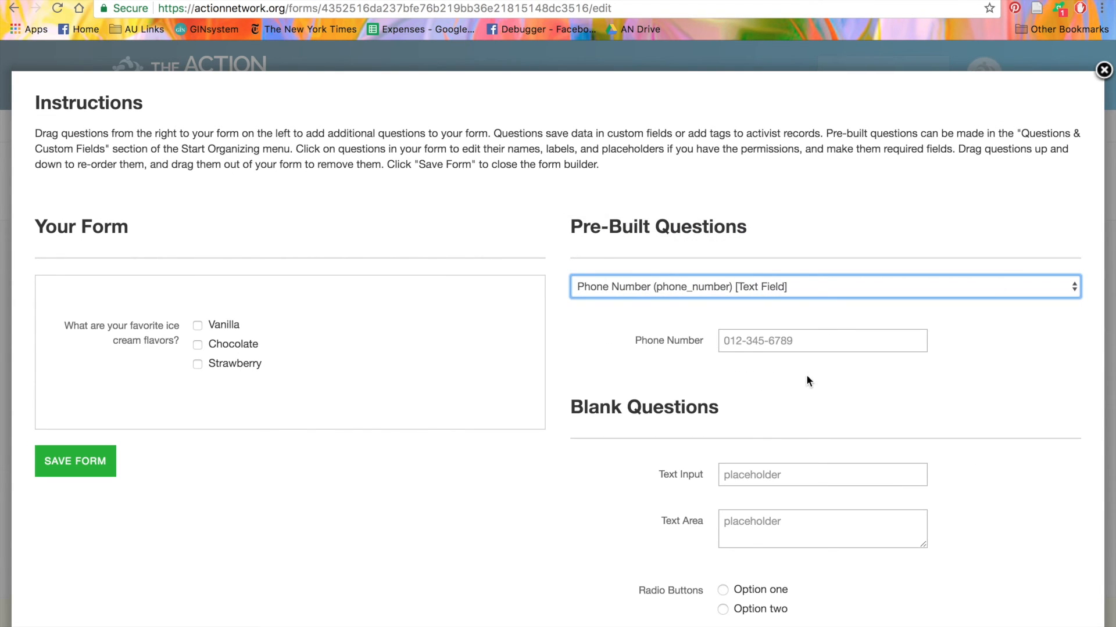
drag(802, 364, 223, 425)
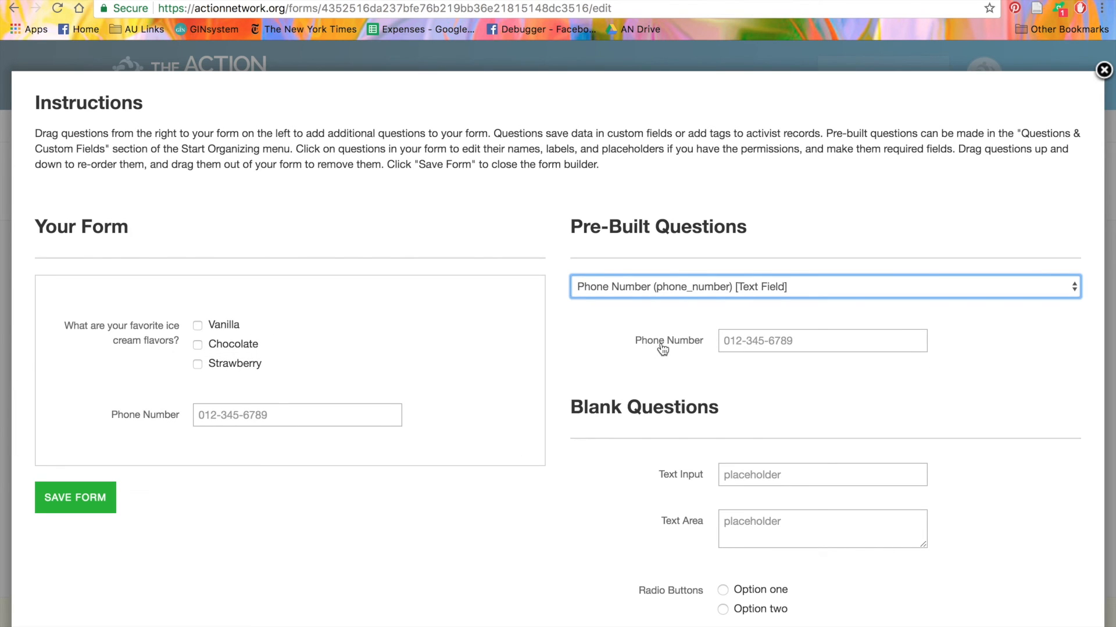
click(713, 286)
click(711, 302)
drag(809, 343, 270, 462)
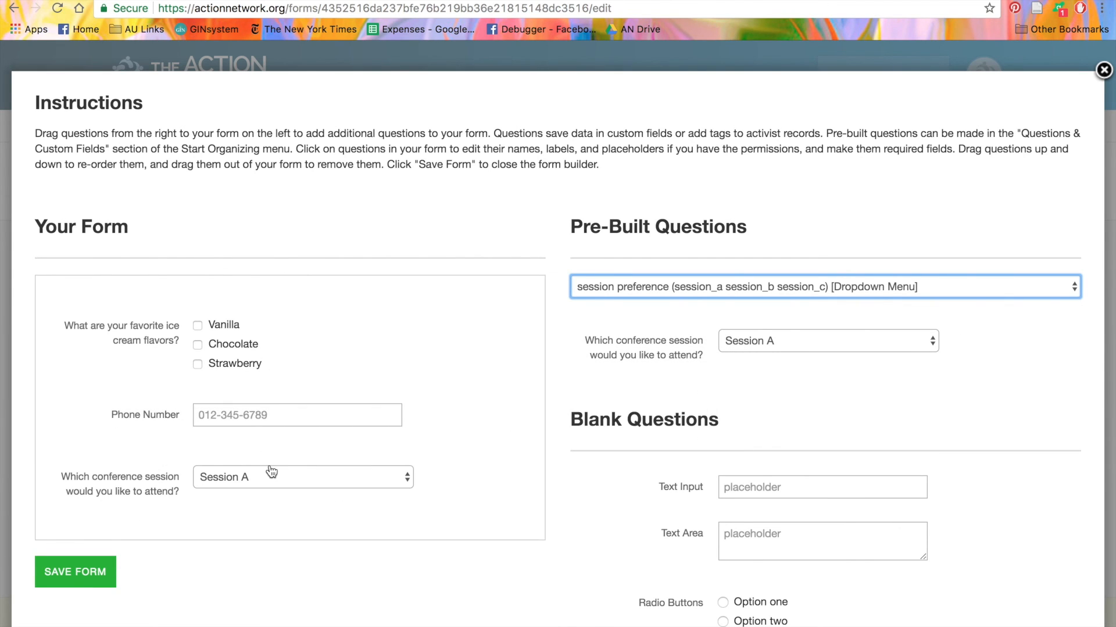
- Add the pre-built Volunteer radio button question between the ice cream and Phone Number questions, and save the form's questions
click(773, 286)
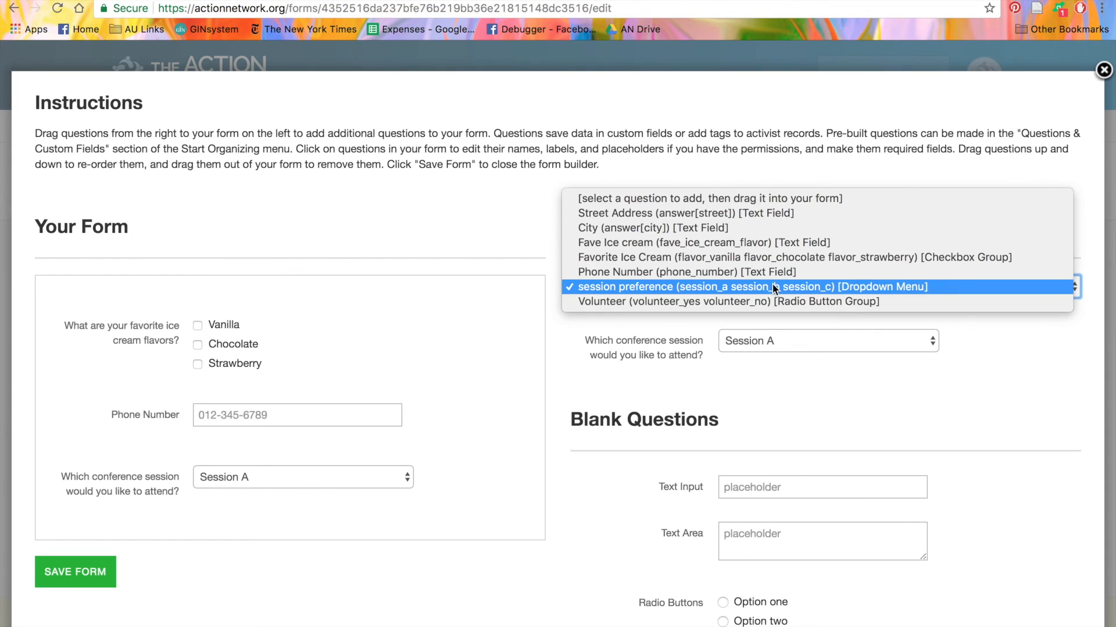
key(Escape)
drag(802, 351, 317, 447)
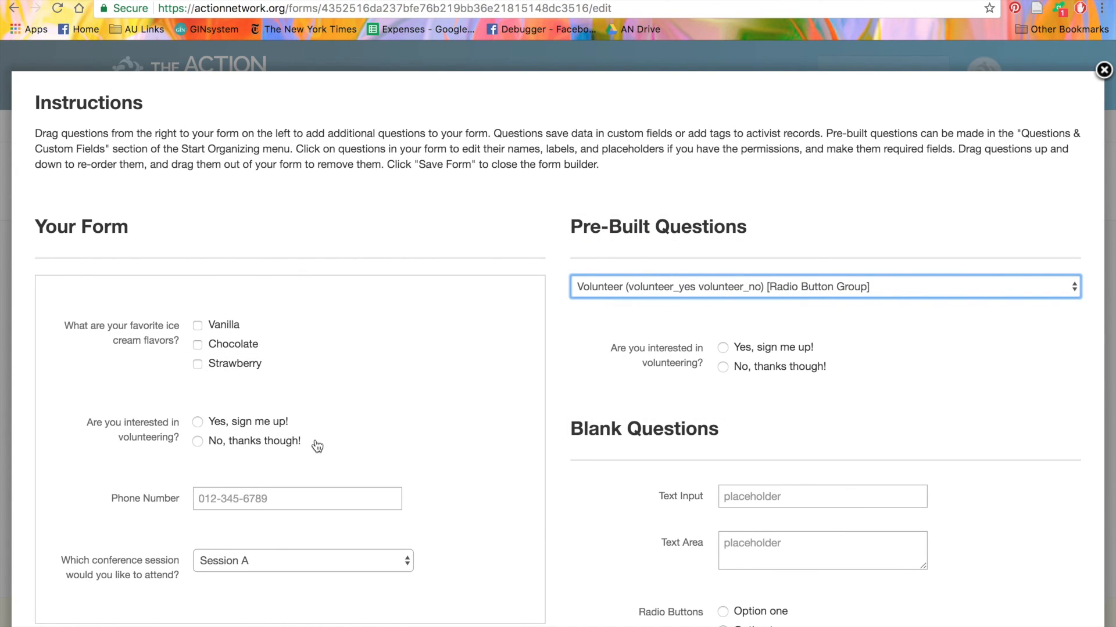
scroll(317, 446, down, 3)
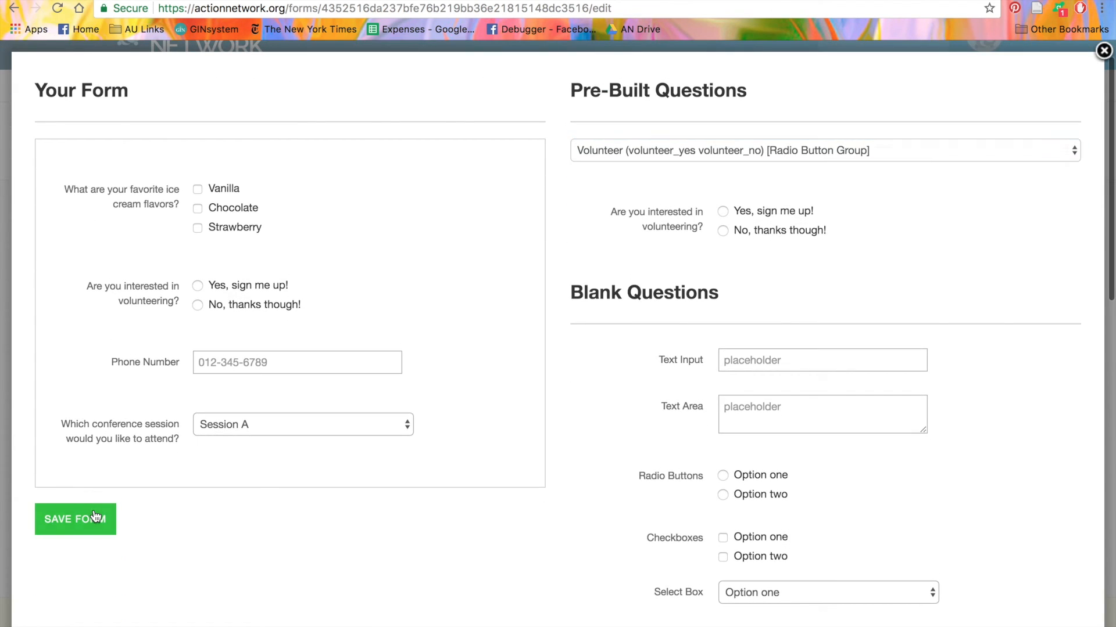
click(96, 517)
- Save the form and preview its page, reviewing the added questions in the sign-up section
scroll(697, 454, down, 5)
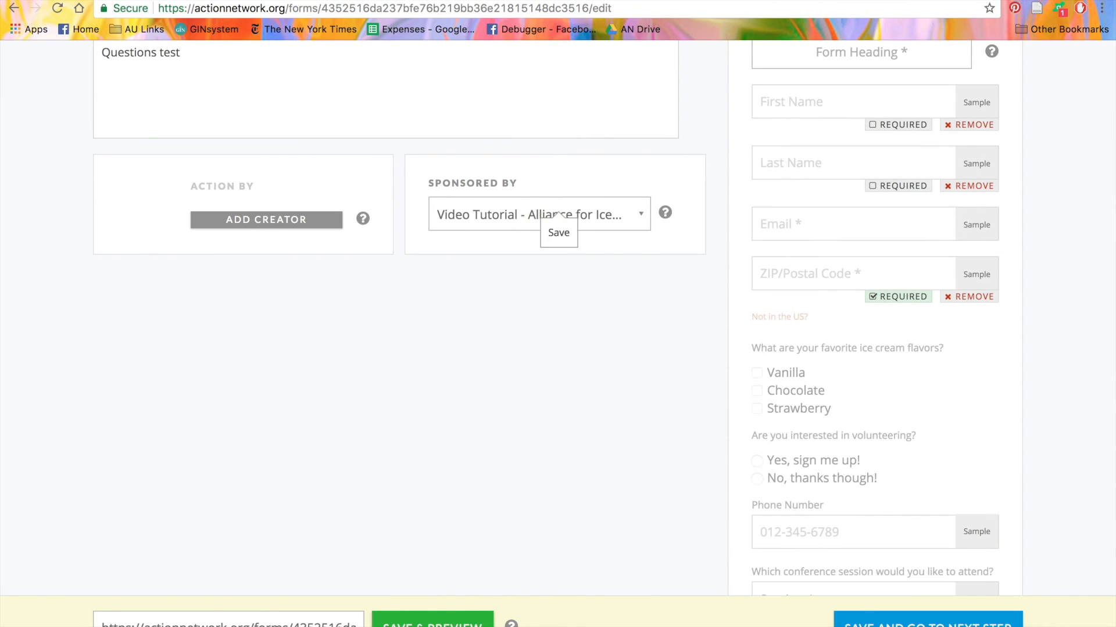
click(433, 621)
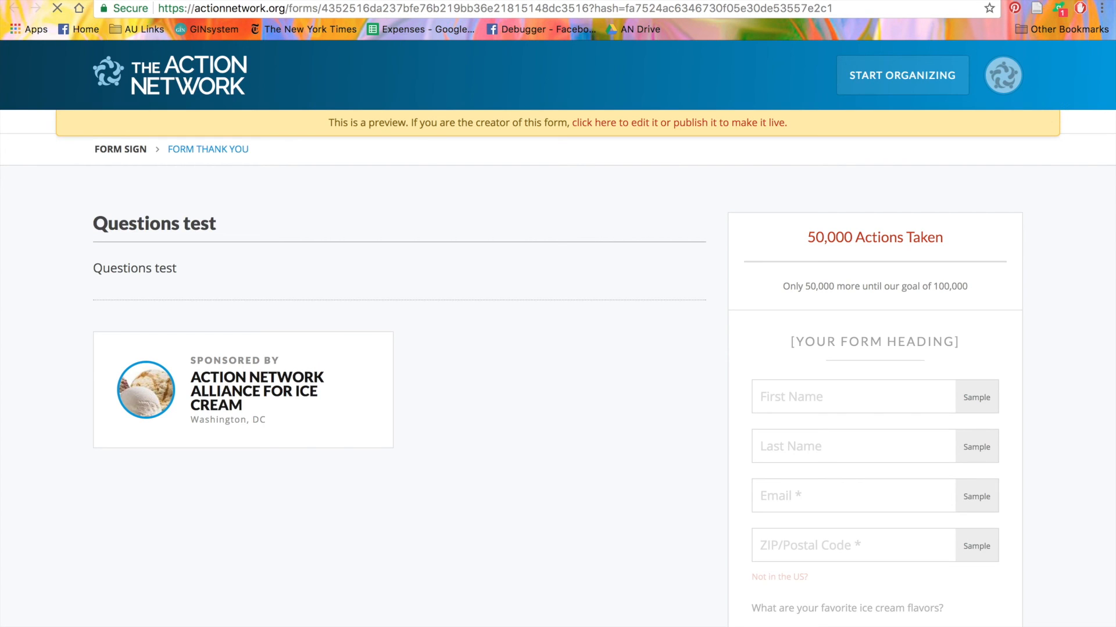
scroll(558, 331, down, 6)
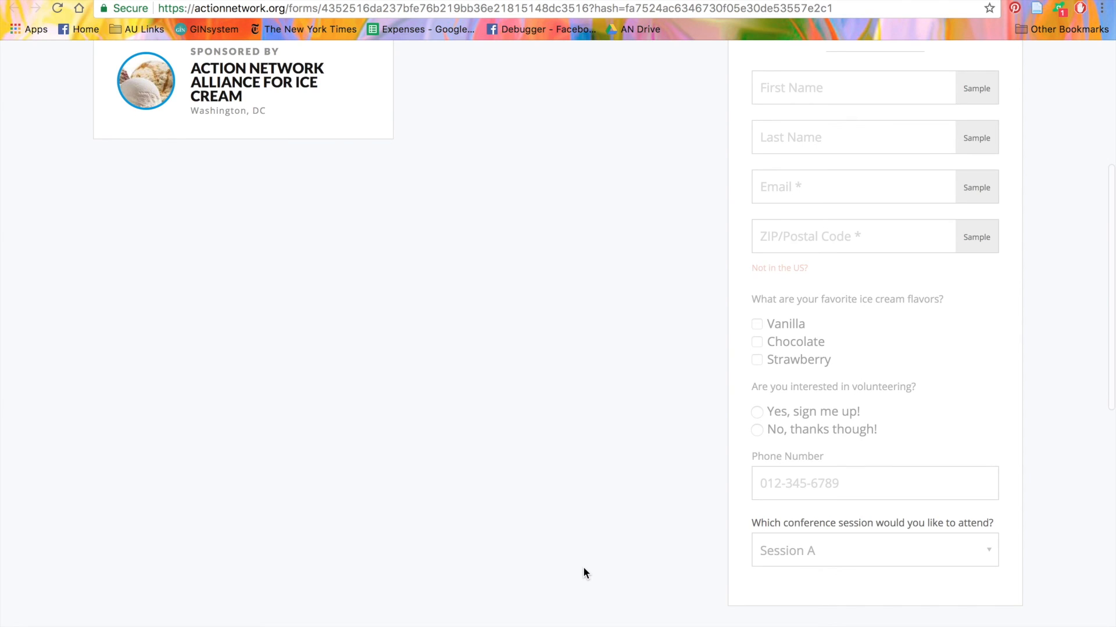
scroll(584, 568, up, 5)
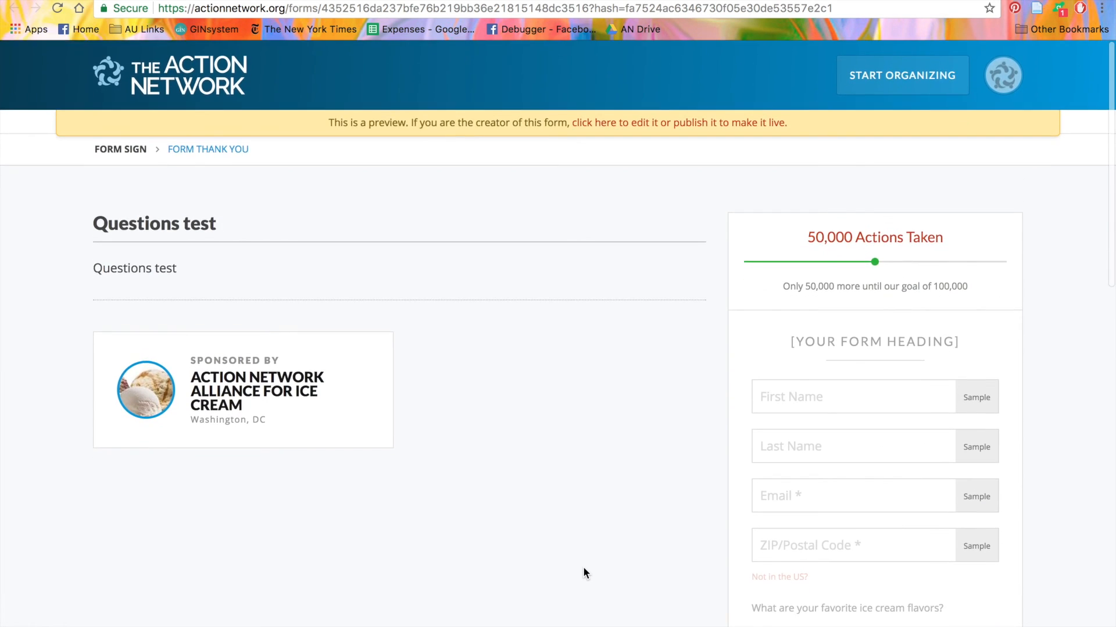
scroll(584, 569, down, 5)
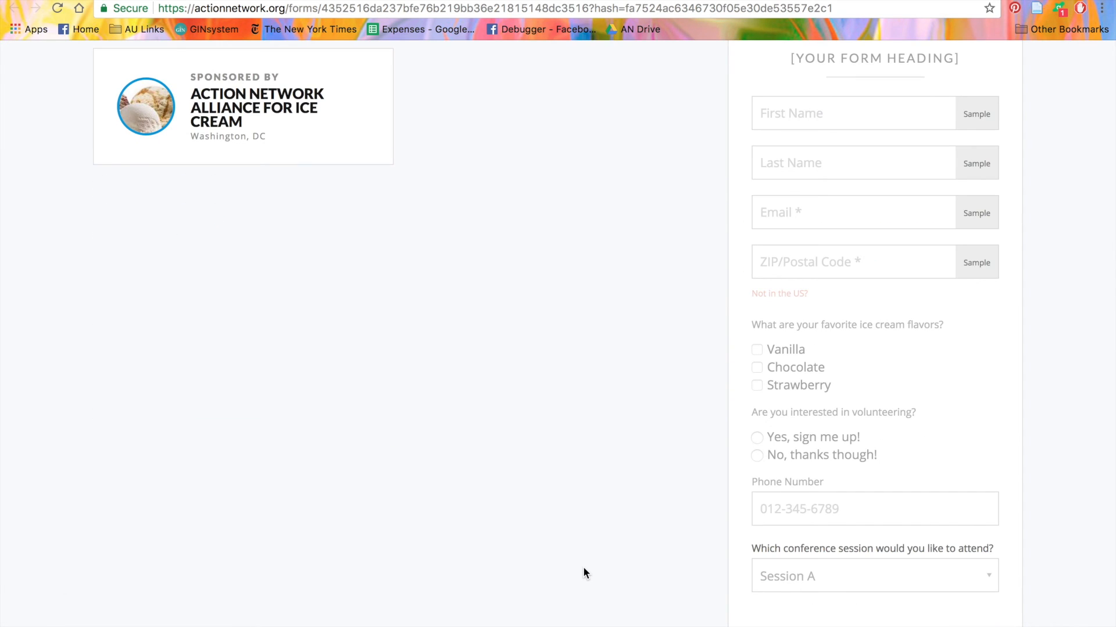